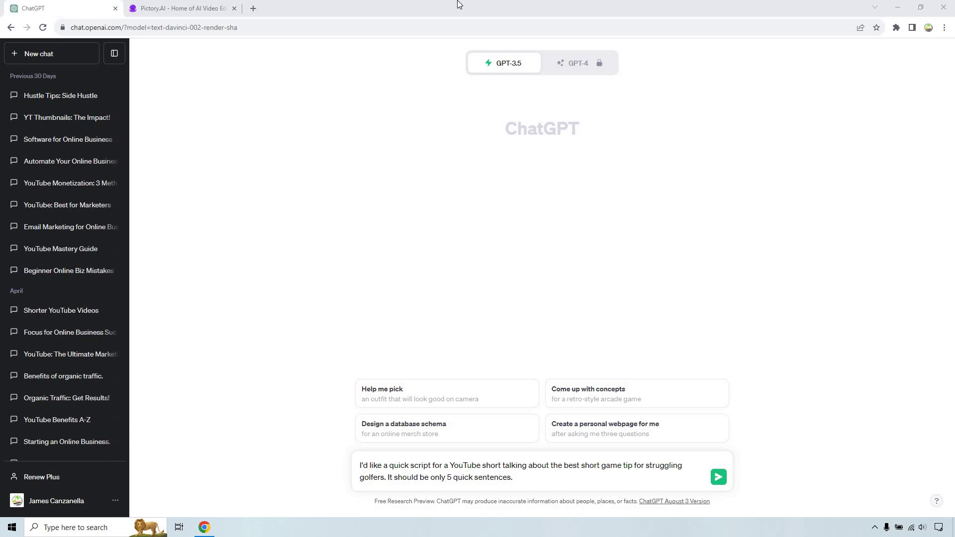
# Finish writing the ChatGPT prompt asking for a five-sentence golf short-game YouTube Short script.
pyautogui.click(535, 480)
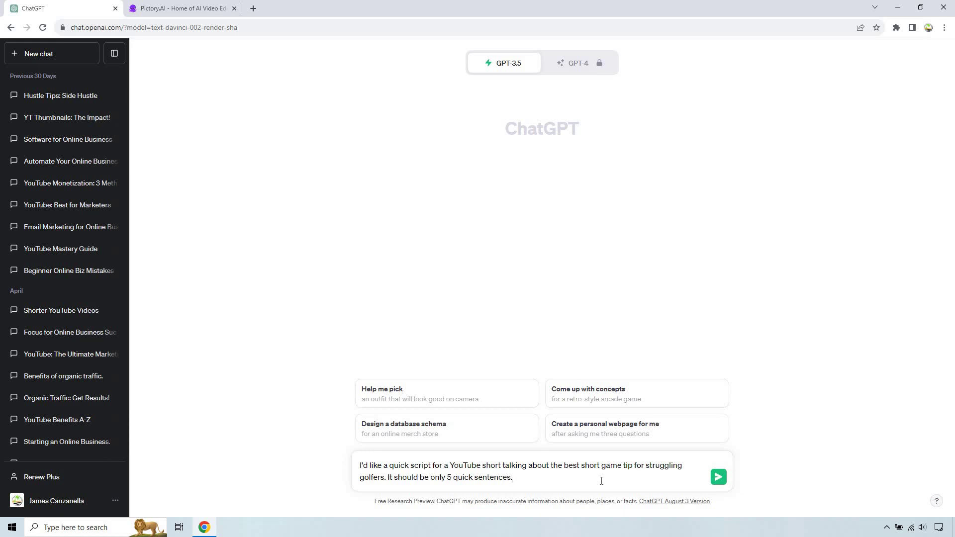
# Send the golf-script request and select the returned script lines, from the end up to the host's first line.
pyautogui.click(719, 478)
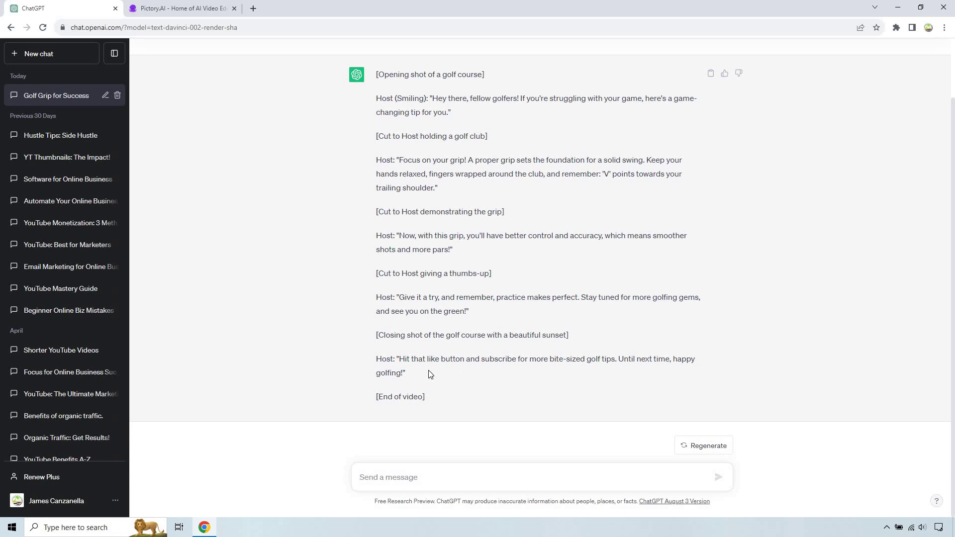
pyautogui.moveTo(399, 358); pyautogui.dragTo(417, 108)
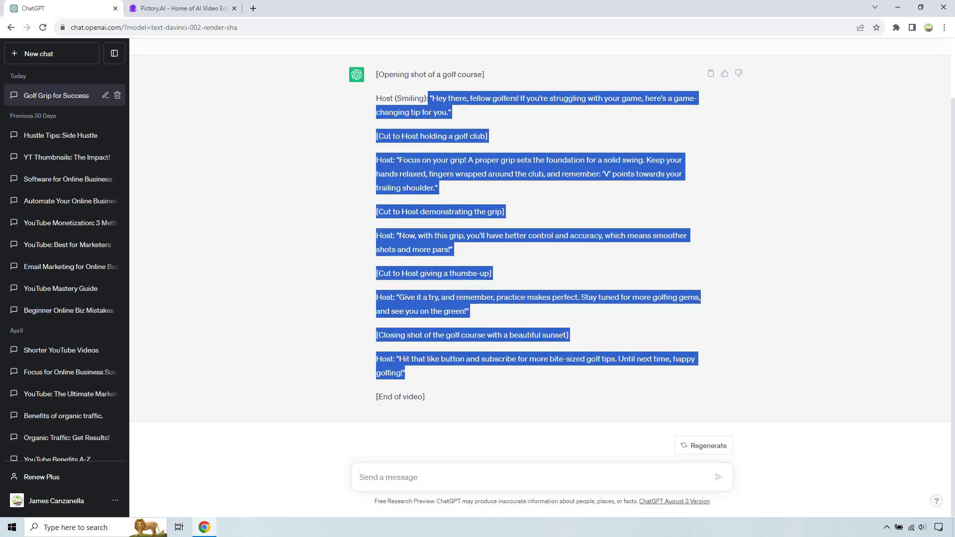
pyautogui.moveTo(416, 108); pyautogui.dragTo(430, 98)
pyautogui.hotkey('ctrl', 'c')
# In the Pictory dashboard, start a new Script to Video project.
pyautogui.click(199, 8)
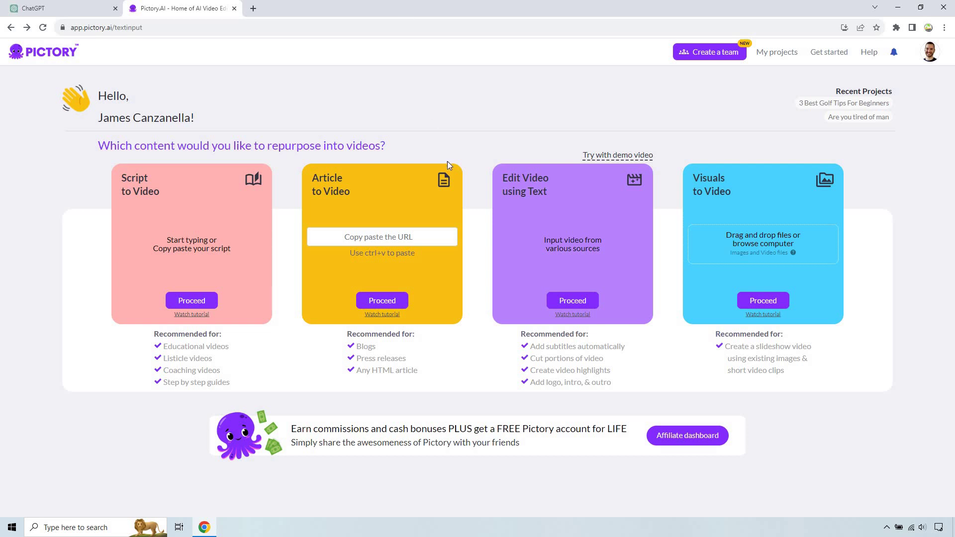
pyautogui.click(193, 304)
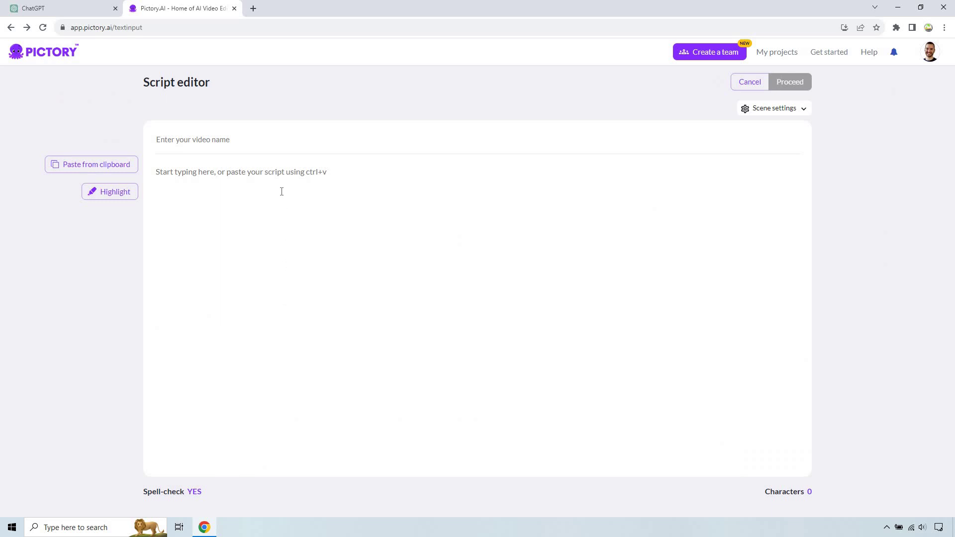
# Paste the golf script, then delete the first line's quotes and the holding-a-golf-club direction.
pyautogui.click(281, 192)
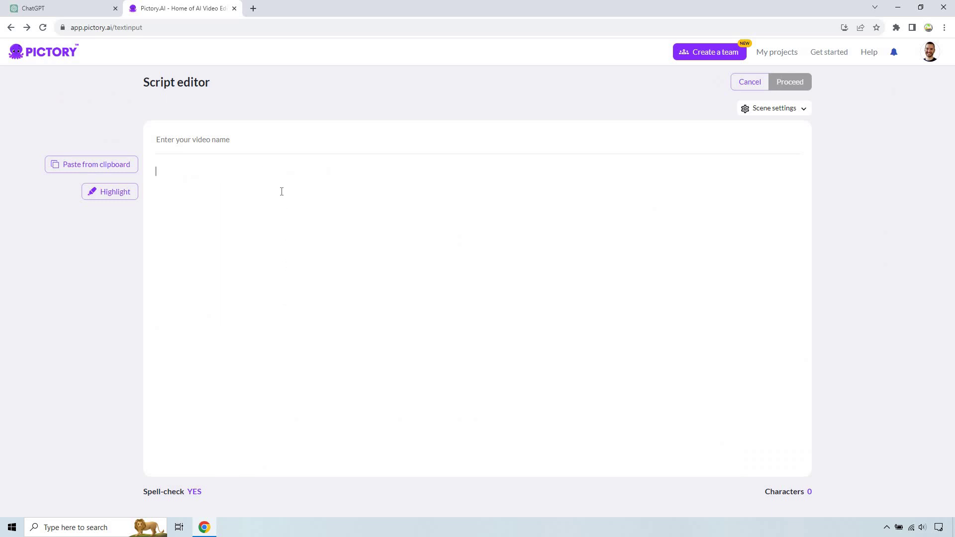
pyautogui.hotkey('ctrl', 'v')
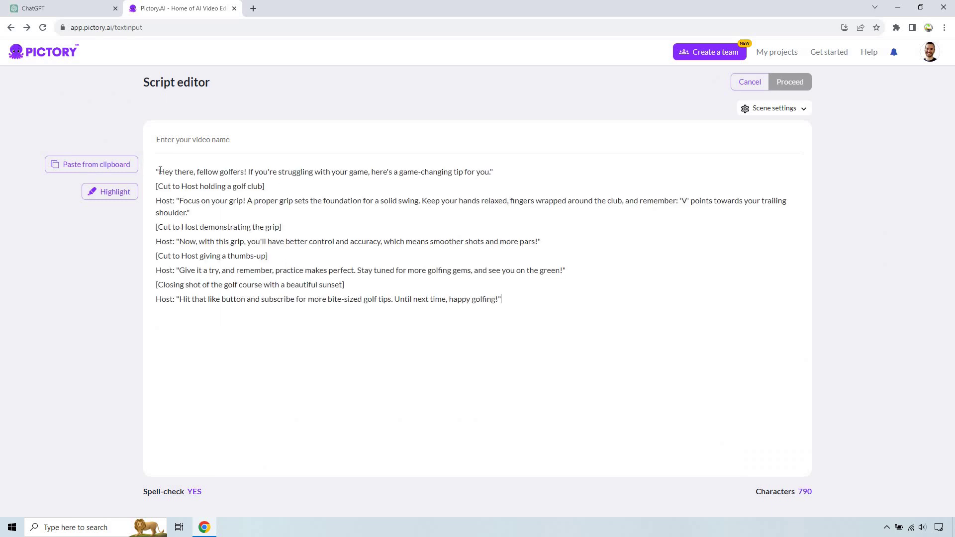
pyautogui.click(159, 171)
pyautogui.press('BackSpace')
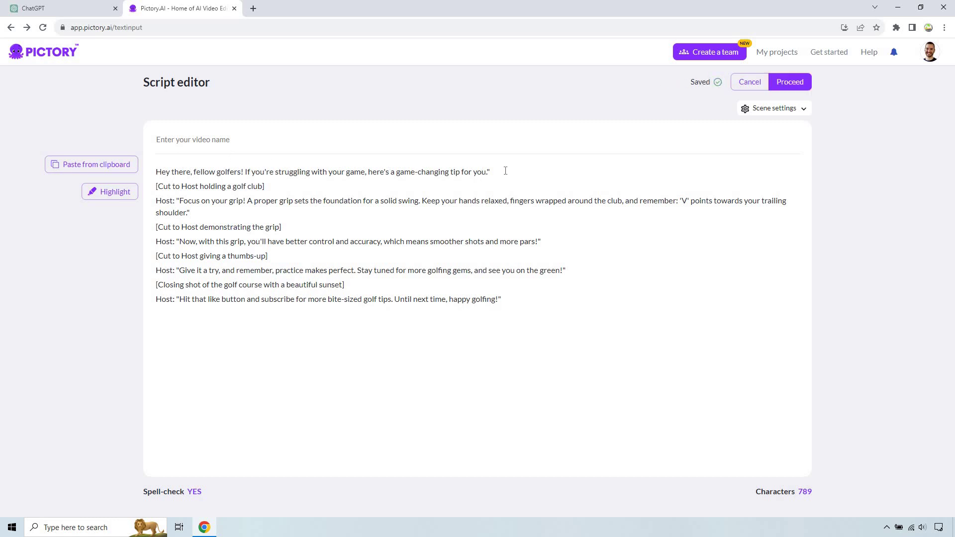
pyautogui.press('BackSpace')
pyautogui.hotkey('ctrl', 'shift', 'Left')
pyautogui.hotkey('ctrl', 'shift', 'Left')
pyautogui.hotkey('ctrl', 'shift', 'Left')
pyautogui.hotkey('ctrl', 'shift', 'Left')
pyautogui.hotkey('ctrl', 'shift', 'Left')
pyautogui.hotkey('ctrl', 'shift', 'Left')
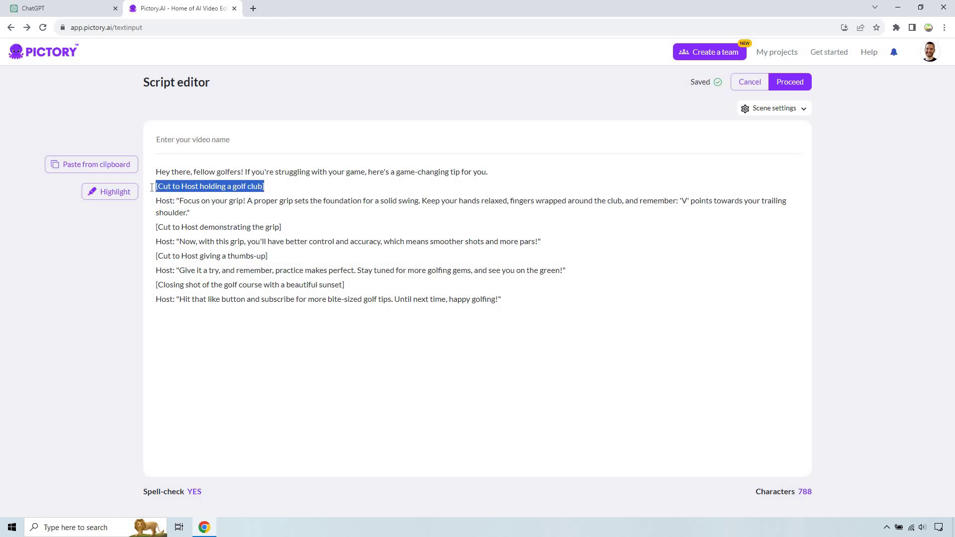
pyautogui.press('BackSpace')
pyautogui.press('Delete')
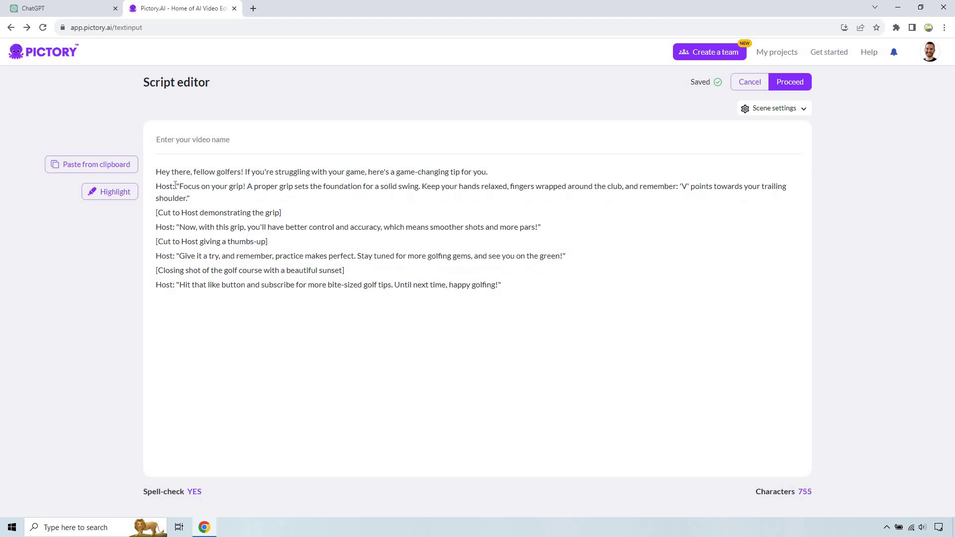
# Strip the second line's Host label and quote, then delete the grip-demo and thumbs-up directions.
pyautogui.moveTo(180, 186); pyautogui.dragTo(150, 185)
pyautogui.press('BackSpace')
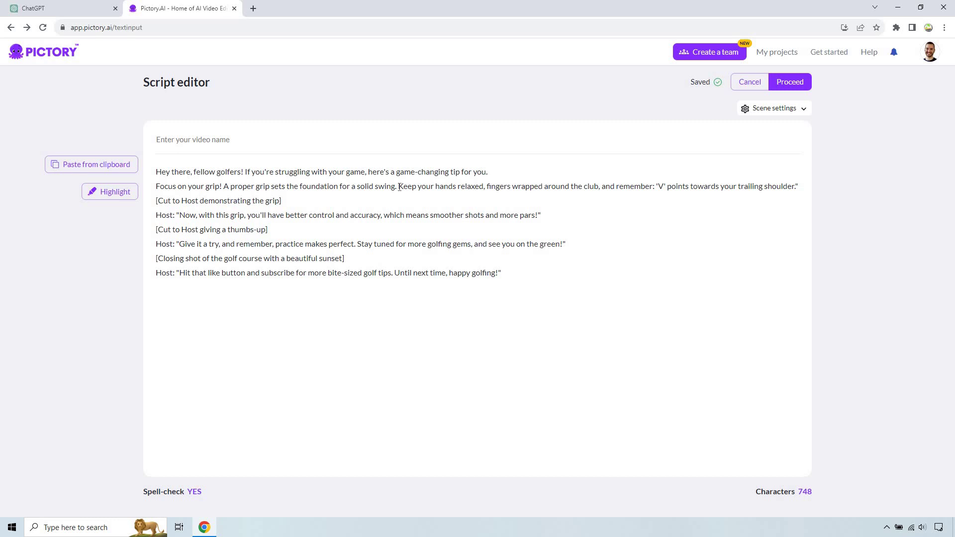
pyautogui.press('Return')
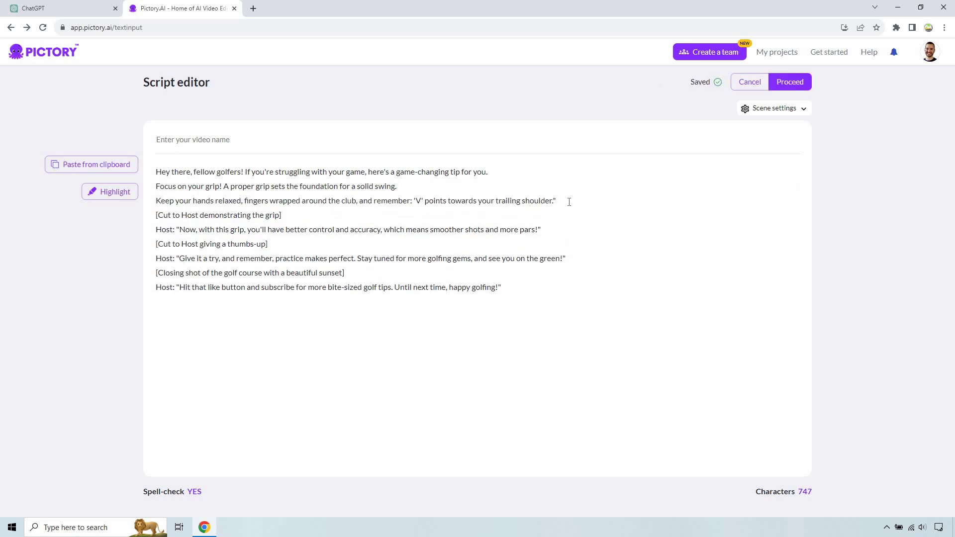
pyautogui.press('BackSpace')
pyautogui.press('BackSpace')
pyautogui.moveTo(304, 215); pyautogui.dragTo(143, 220)
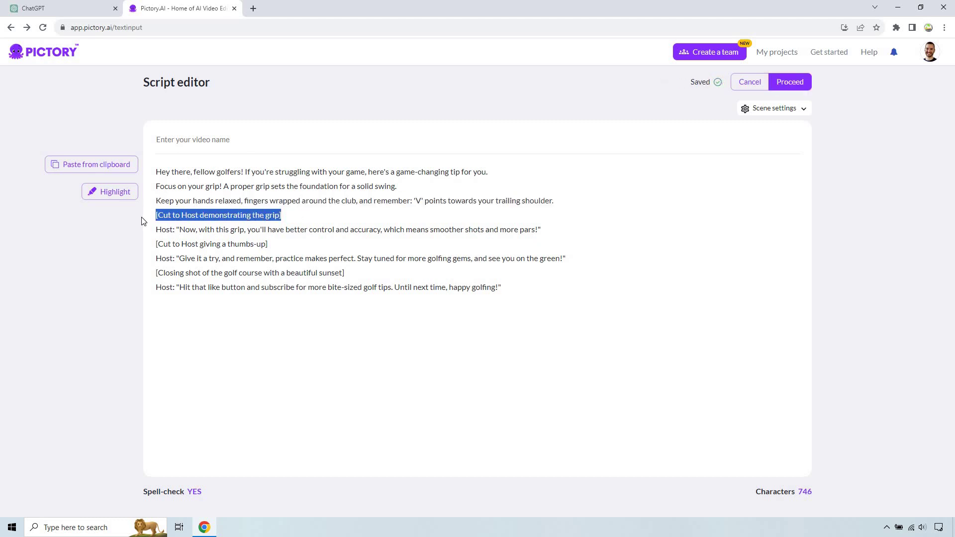
pyautogui.press('BackSpace')
pyautogui.press('BackSpace')
pyautogui.moveTo(269, 229)
pyautogui.mouseDown()
pyautogui.moveTo(155, 229)
pyautogui.moveTo(166, 216)
pyautogui.moveTo(154, 216)
pyautogui.mouseUp()
pyautogui.press('BackSpace')
pyautogui.press('BackSpace')
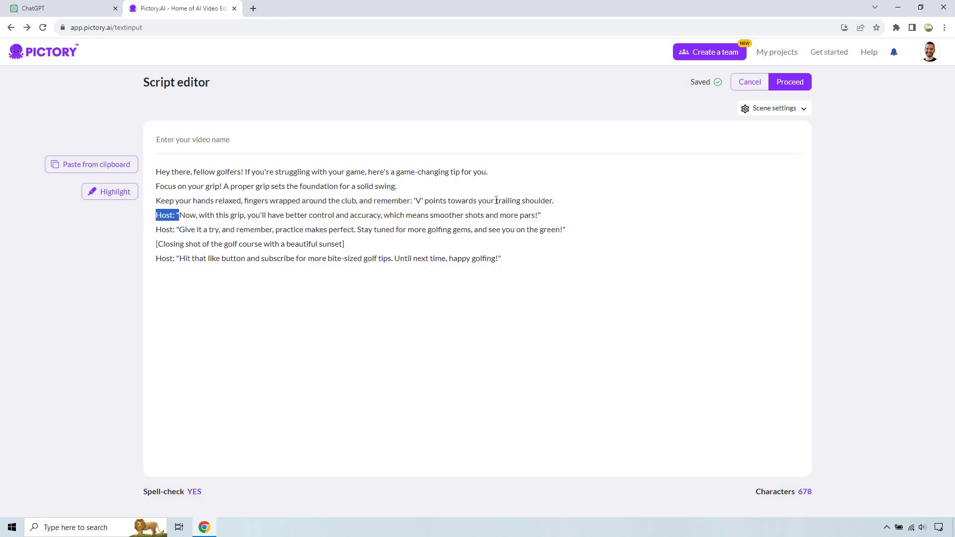
# Remove the remaining Host labels, closing quotes and the sunset closing-shot direction line.
pyautogui.press('BackSpace')
pyautogui.click(545, 217)
pyautogui.press('BackSpace')
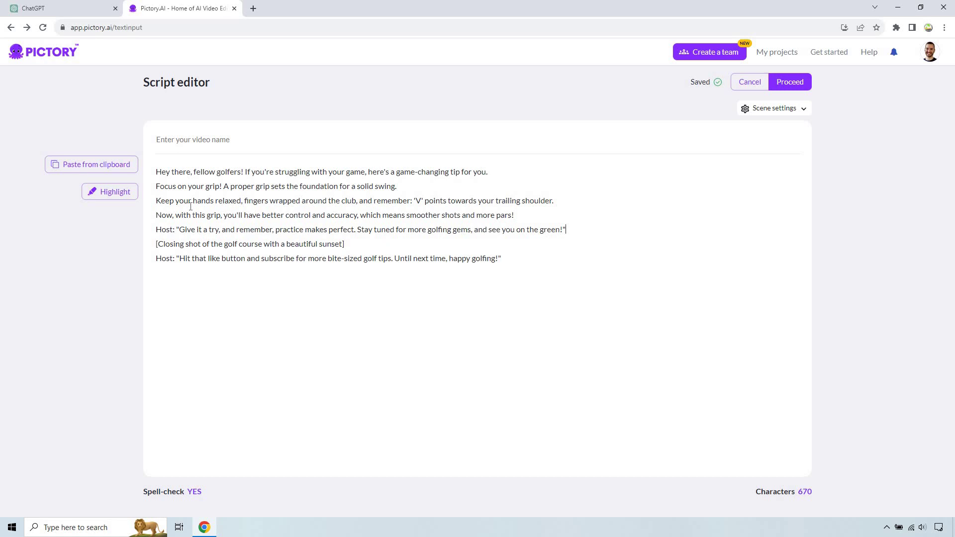
pyautogui.press('BackSpace')
pyautogui.hotkey('shift', 'Home')
pyautogui.press('BackSpace')
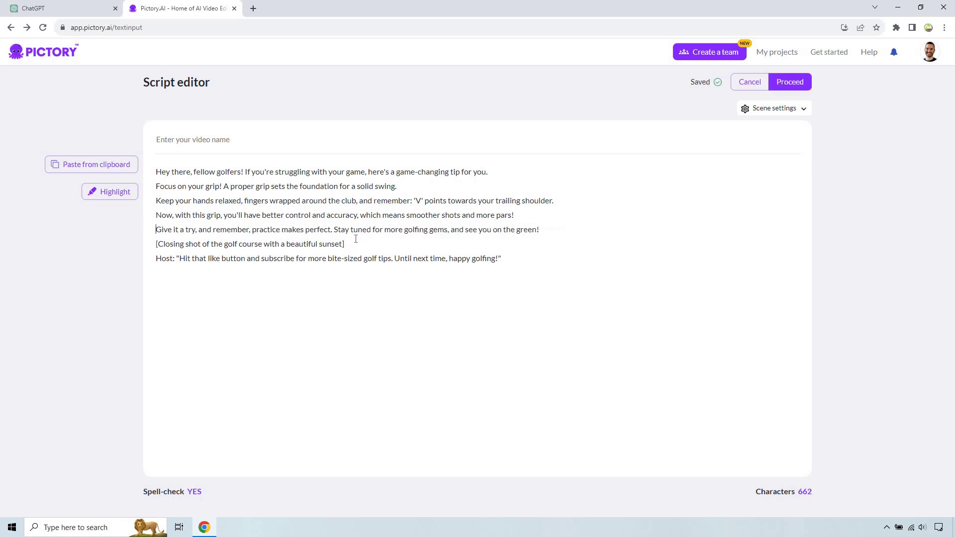
pyautogui.hotkey('shift', 'Home')
pyautogui.hotkey('shift', 'Up')
pyautogui.hotkey('shift', 'Down')
pyautogui.press('BackSpace')
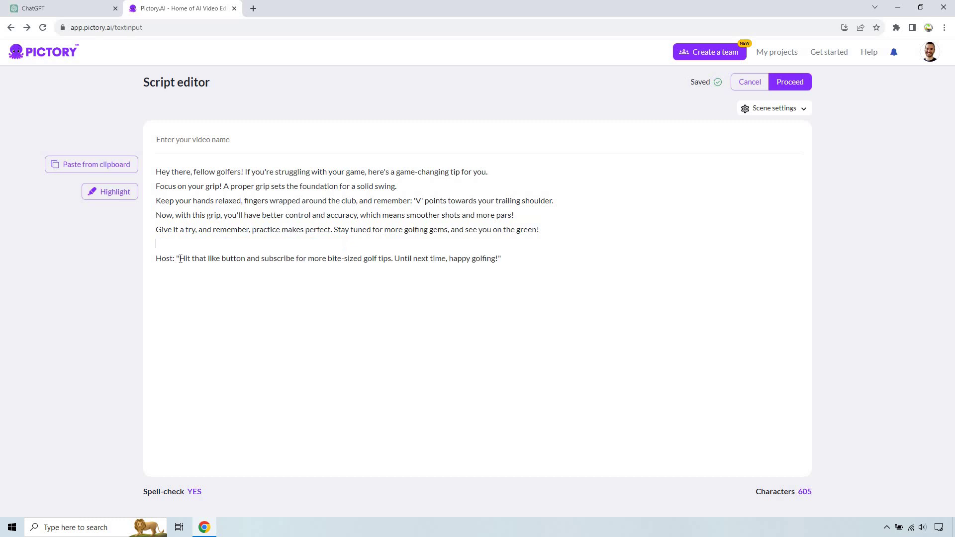
pyautogui.hotkey('shift', 'Home')
pyautogui.press('BackSpace')
pyautogui.press('BackSpace')
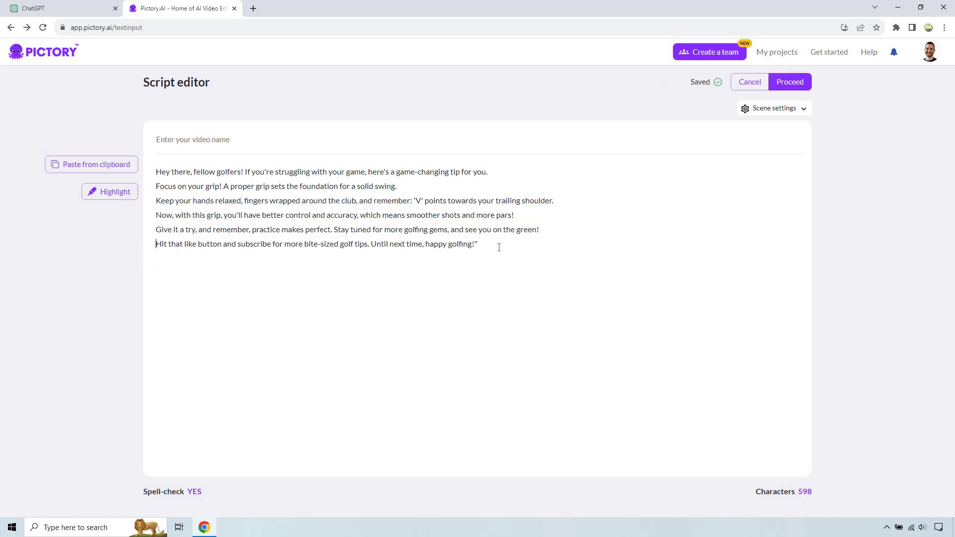
pyautogui.press('BackSpace')
# Move on to the Templates library and pick the Orbit template for the golf video.
pyautogui.click(797, 82)
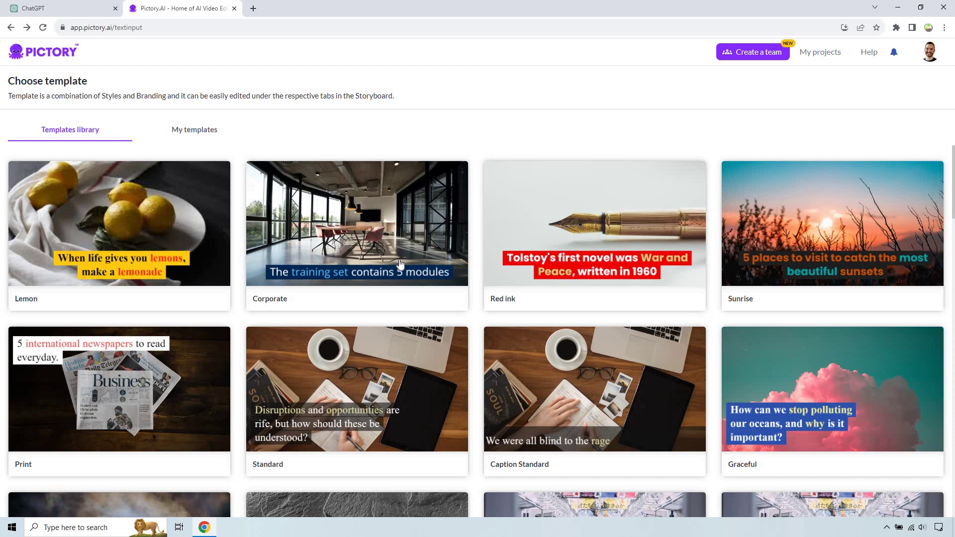
pyautogui.scroll(-3, 431, 240)
pyautogui.scroll(-1, 430, 240)
pyautogui.scroll(-2, 474, 213)
pyautogui.scroll(-3, 473, 214)
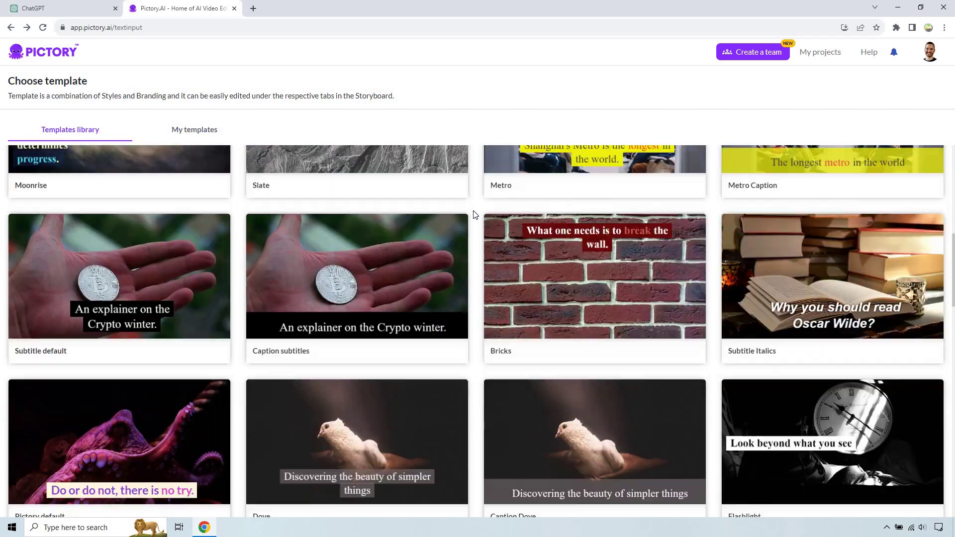
pyautogui.scroll(-6, 475, 213)
pyautogui.scroll(-2, 475, 213)
pyautogui.scroll(-4, 474, 211)
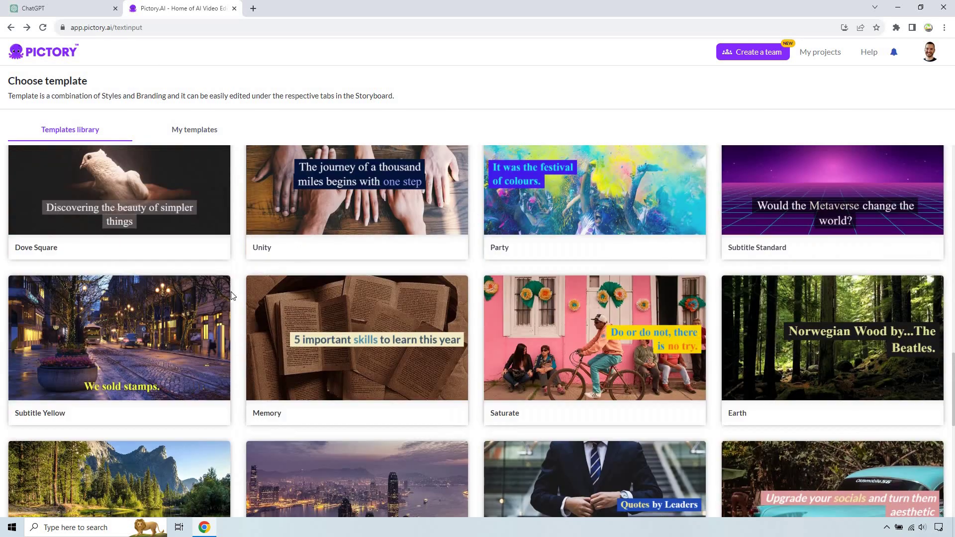
pyautogui.scroll(-4, 294, 256)
pyautogui.scroll(-4, 383, 277)
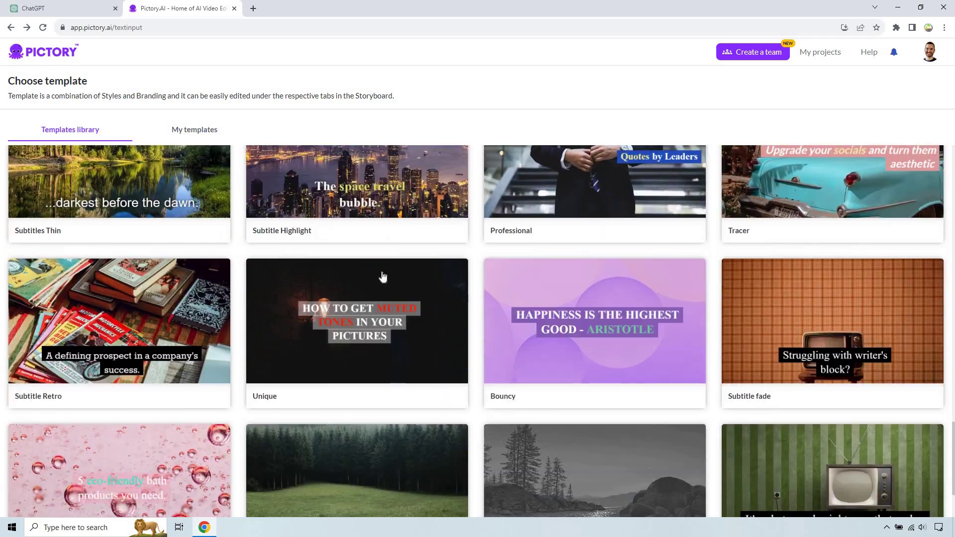
pyautogui.scroll(-1, 367, 355)
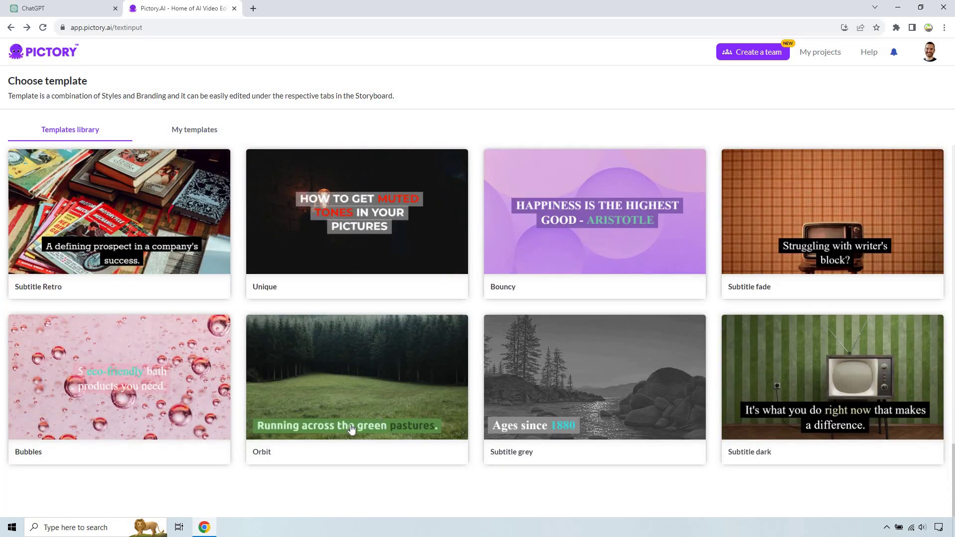
pyautogui.click(349, 372)
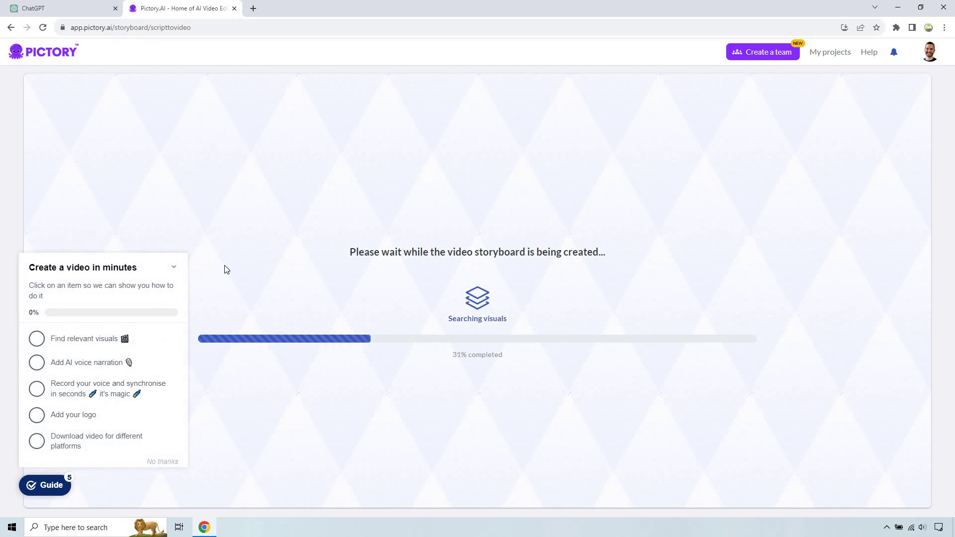
# Collapse the 'Create a video in minutes' getting-started guide over the eight-scene storyboard.
pyautogui.click(174, 267)
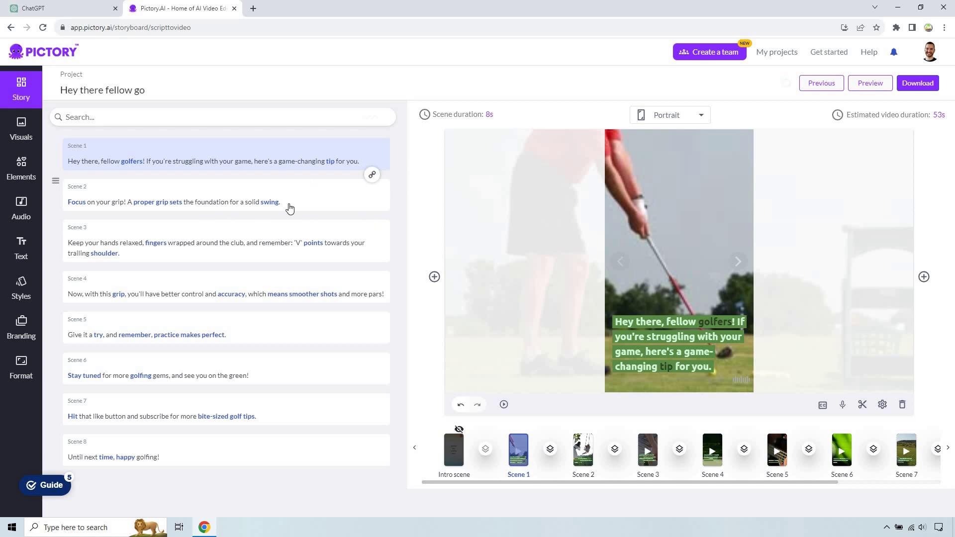
pyautogui.moveTo(583, 449)
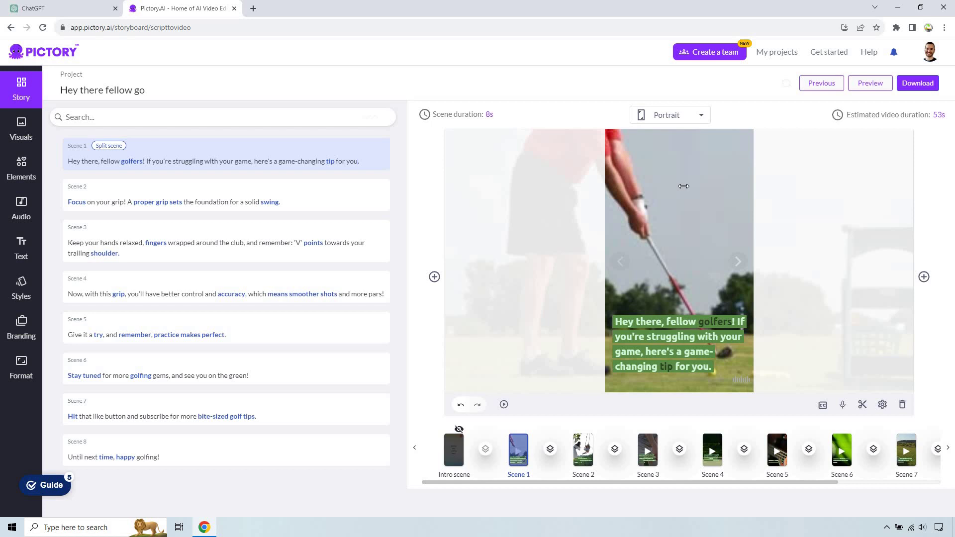
# Select Scene 2 in the timeline to replace its visual.
pyautogui.click(589, 444)
pyautogui.write('golf')
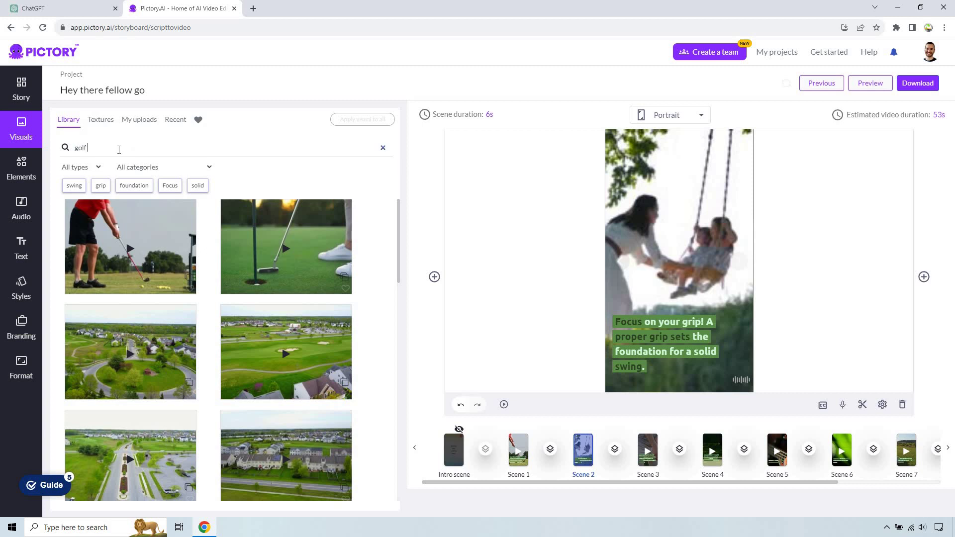
# Search the visuals library for 'golf grip', then change the search to 'golf swing'.
pyautogui.write('grip')
pyautogui.press('Return')
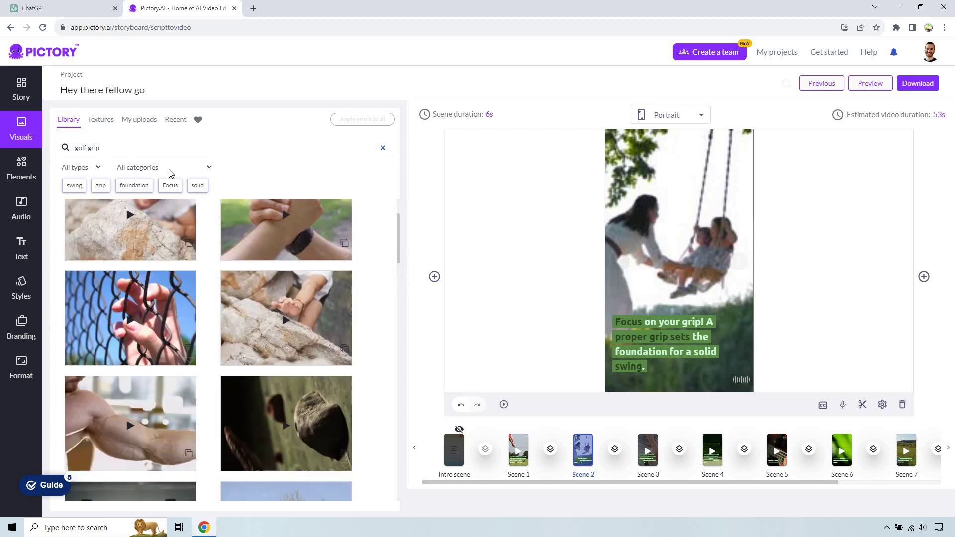
pyautogui.click(163, 152)
pyautogui.hotkey('ctrl', 'shift', 'Left')
pyautogui.write('sw')
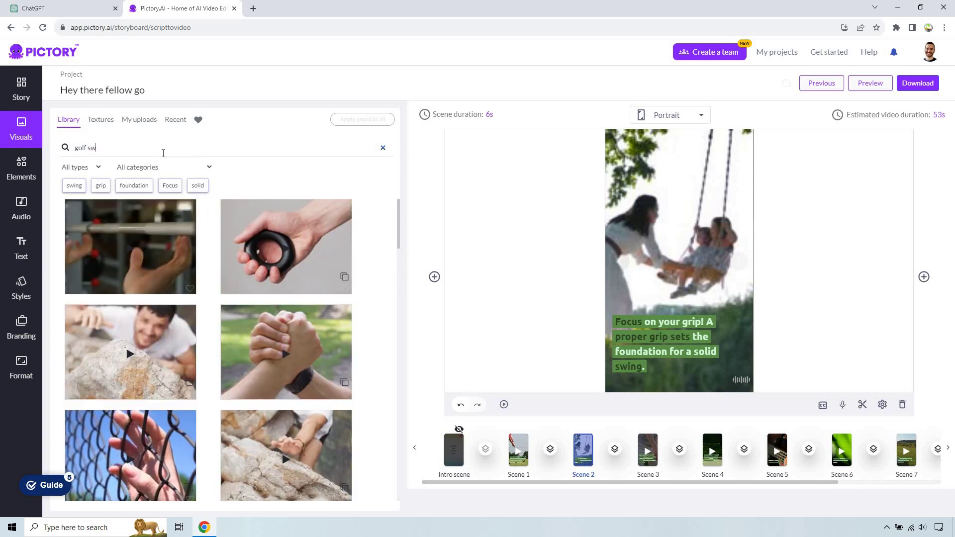
pyautogui.write('ing')
pyautogui.press('Return')
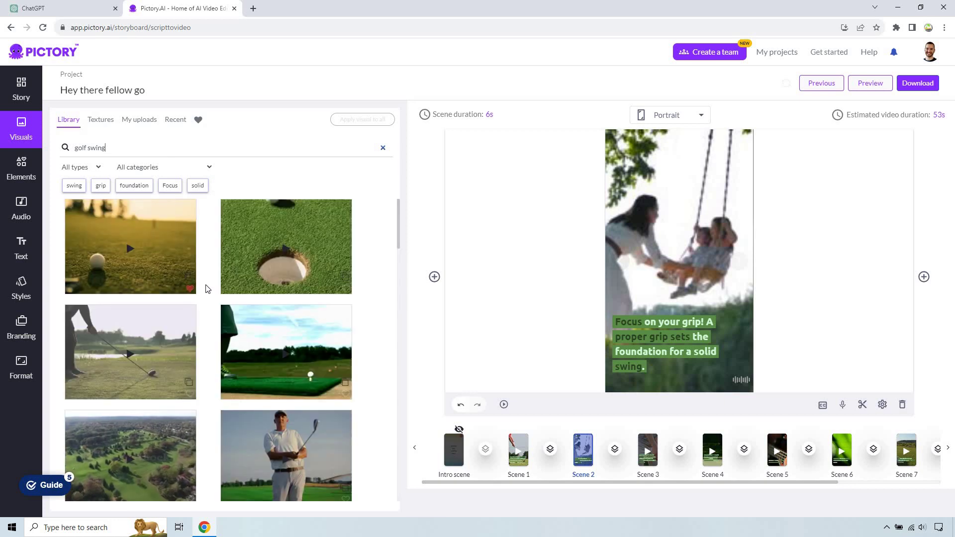
# Apply the close-up hands-on-grip clip to Scene 2 and select Scene 4.
pyautogui.scroll(-2, 251, 331)
pyautogui.scroll(-2, 251, 330)
pyautogui.scroll(-2, 248, 318)
pyautogui.scroll(-2, 268, 284)
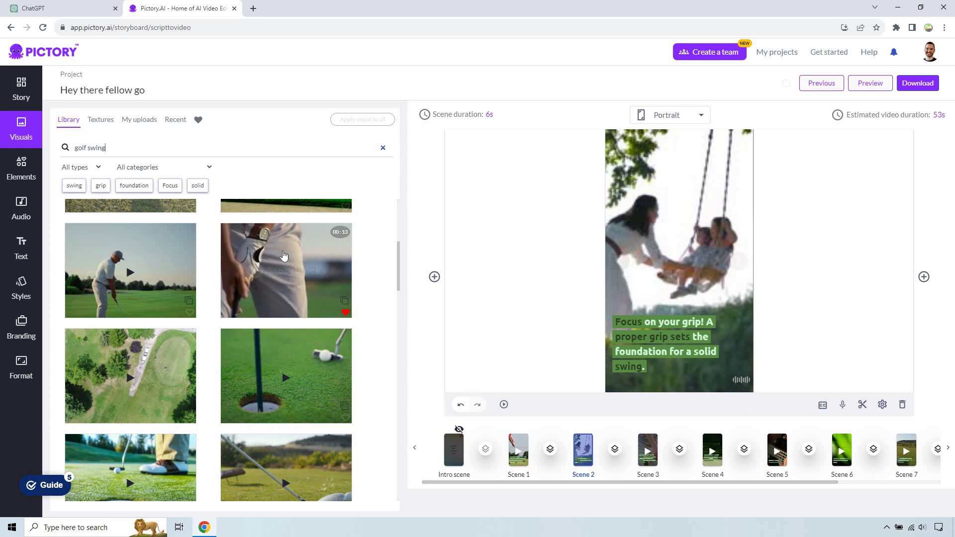
pyautogui.click(284, 256)
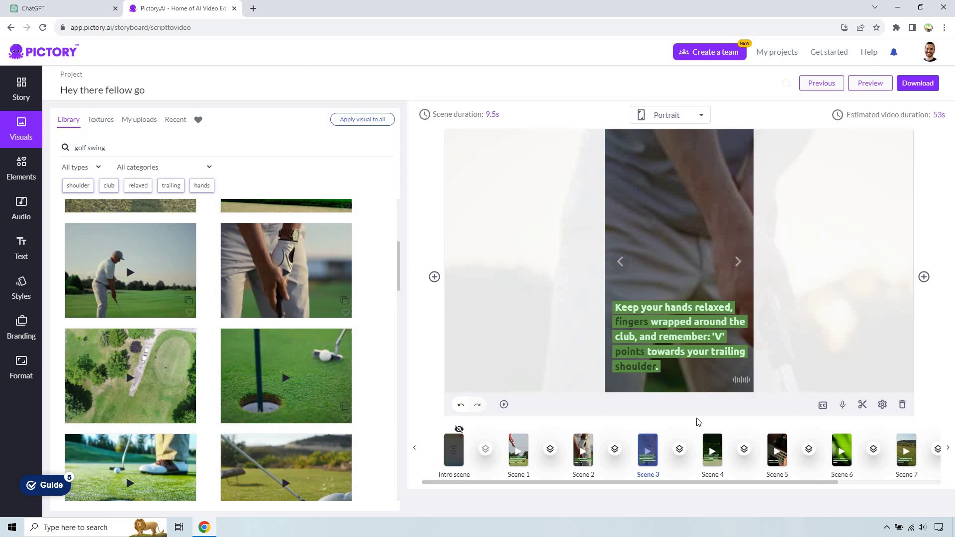
pyautogui.click(713, 440)
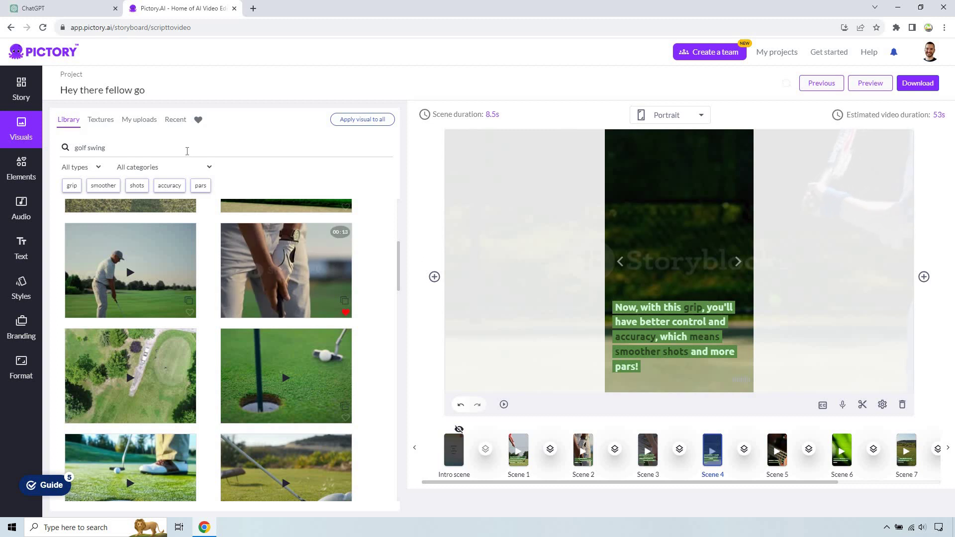
# Give Scene 4 the lakeside golfer clip from the golf swing results.
pyautogui.click(188, 148)
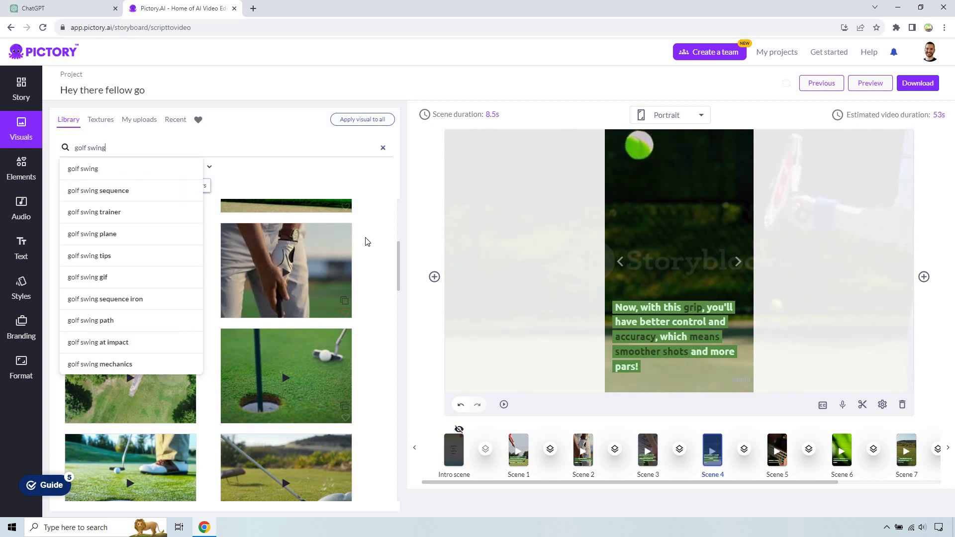
pyautogui.press('Return')
pyautogui.scroll(-3, 267, 305)
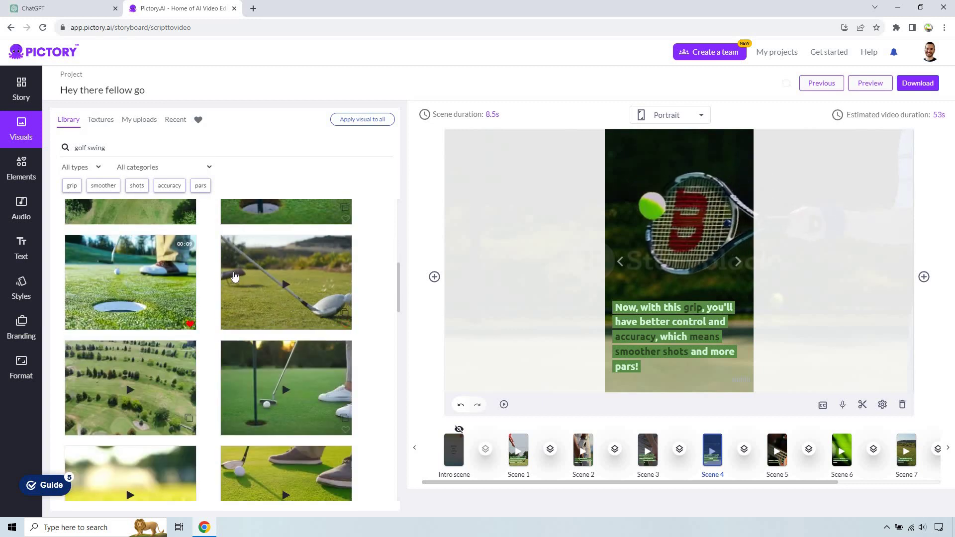
pyautogui.scroll(-3, 199, 298)
pyautogui.scroll(-3, 184, 302)
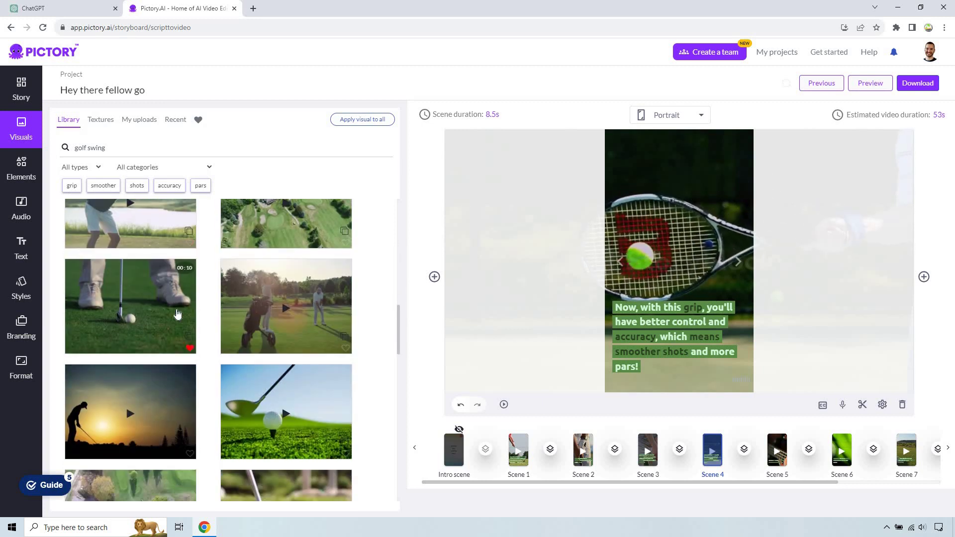
pyautogui.scroll(-2, 214, 304)
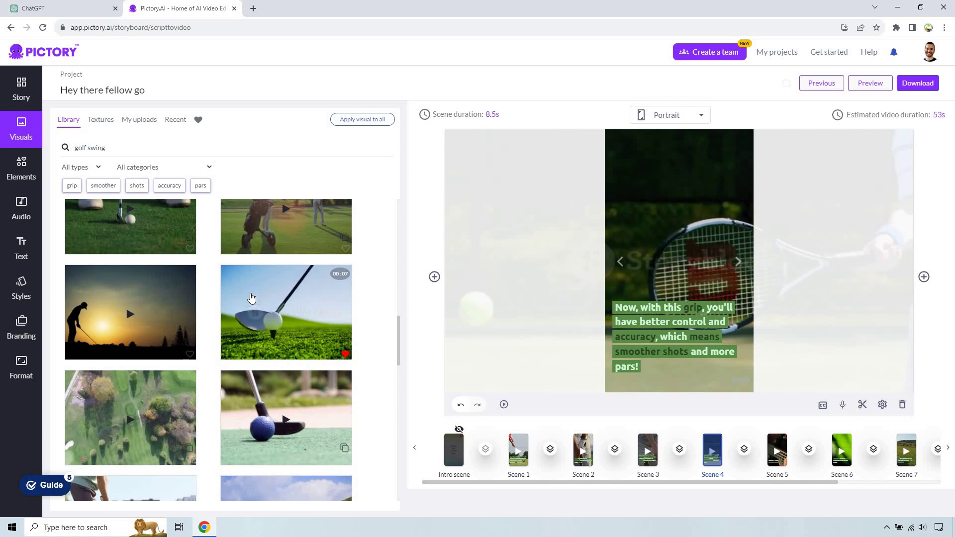
pyautogui.click(251, 297)
pyautogui.scroll(-2, 219, 294)
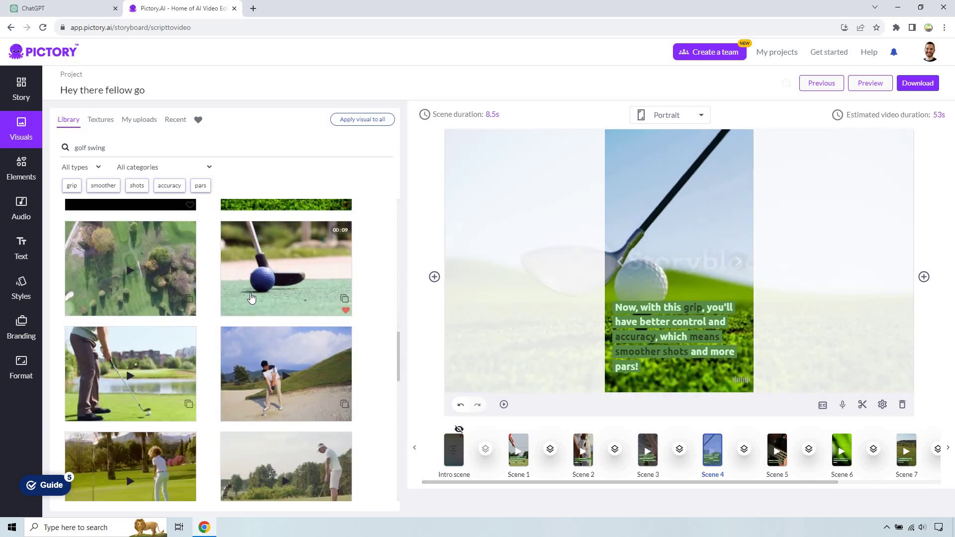
pyautogui.scroll(-2, 179, 288)
pyautogui.scroll(-1, 153, 285)
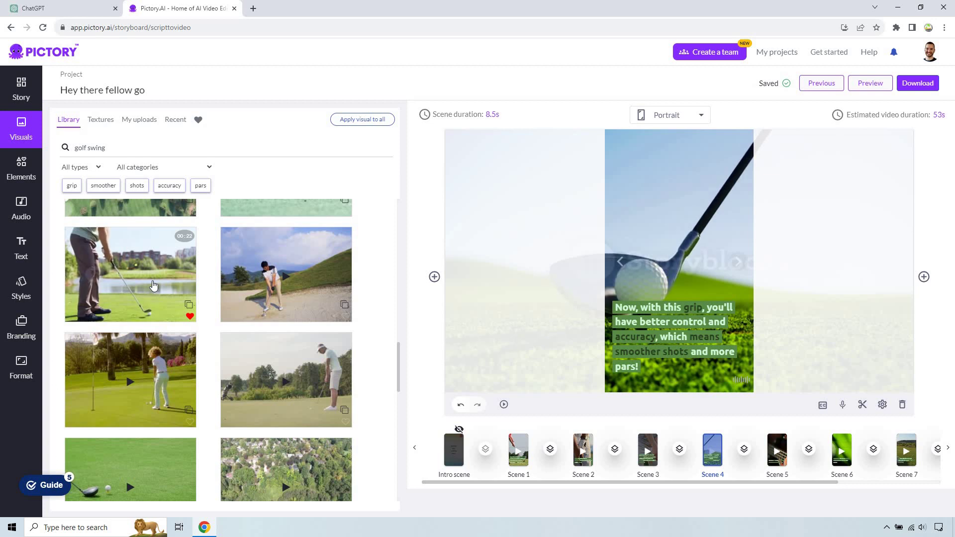
pyautogui.click(154, 285)
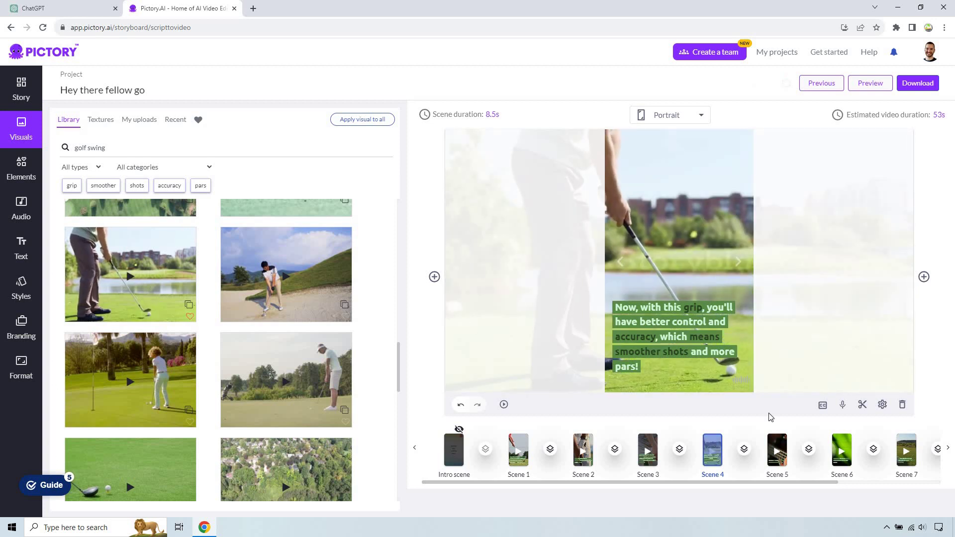
# Search 'driving range' and put the golf-ball basket clip on Scene 5.
pyautogui.click(777, 450)
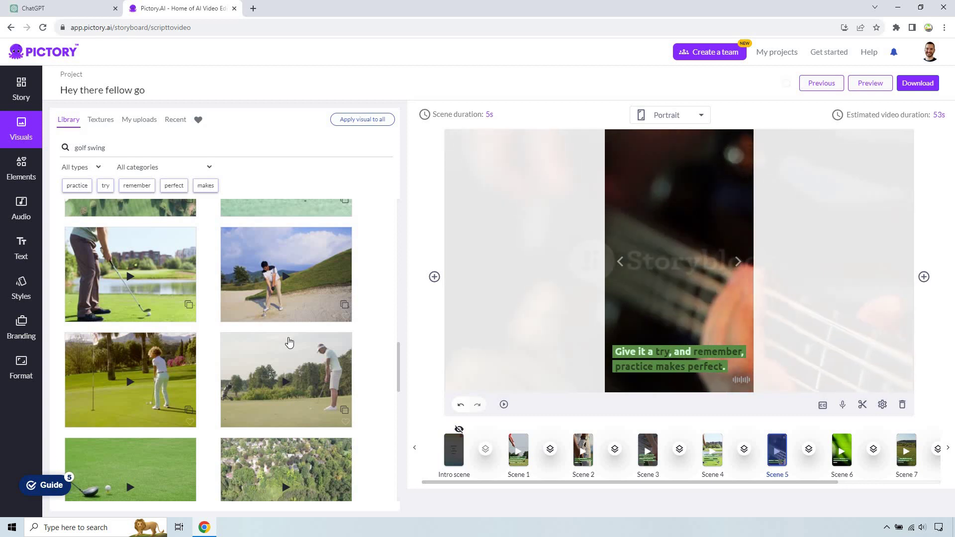
pyautogui.scroll(-5, 278, 338)
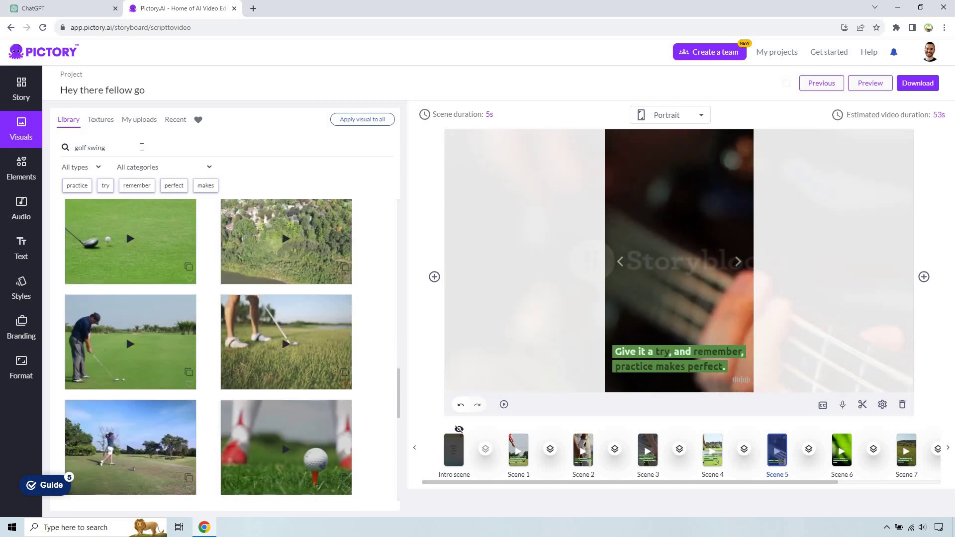
pyautogui.click(142, 148)
pyautogui.hotkey('ctrl', 'a')
pyautogui.write('driv')
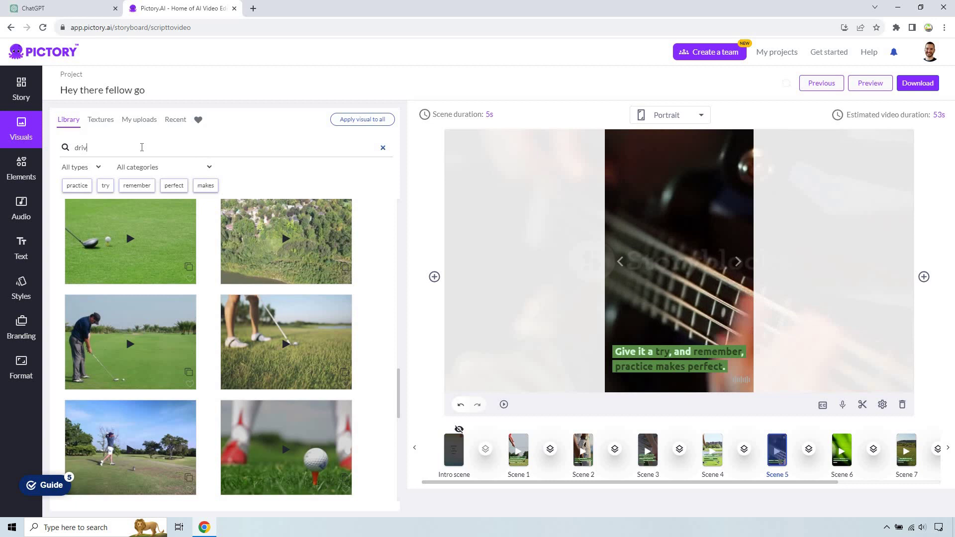
pyautogui.write('ing range')
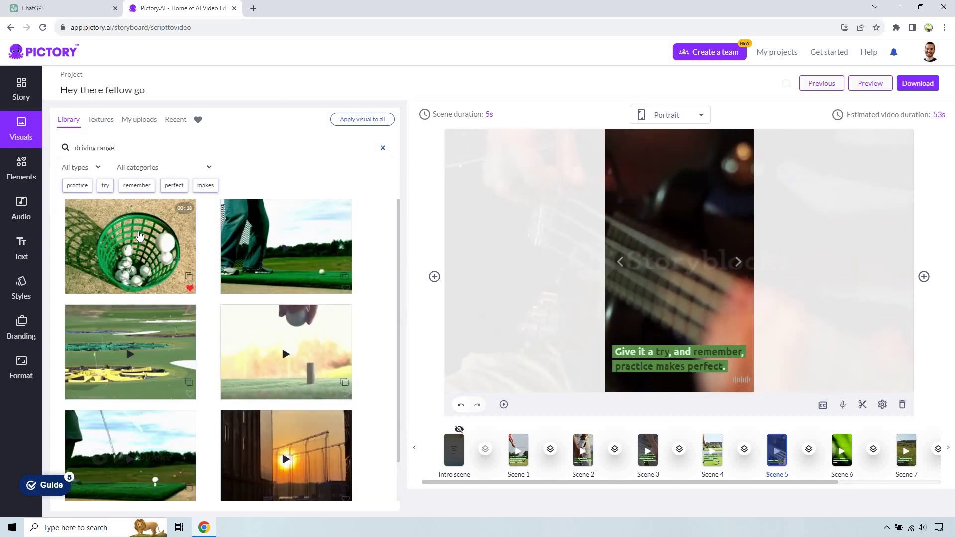
pyautogui.click(149, 233)
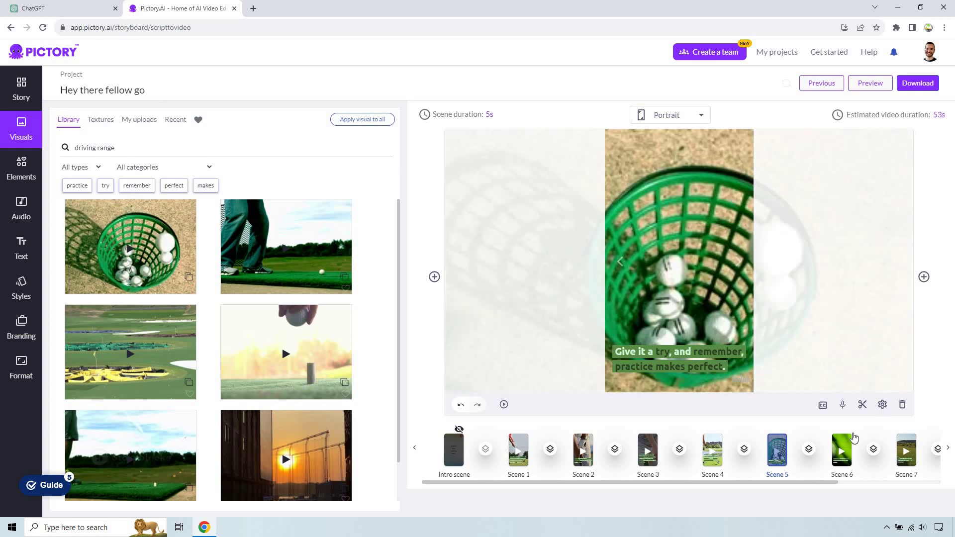
# Search 'golf' and apply the golf-cart clip to Scene 6.
pyautogui.click(851, 443)
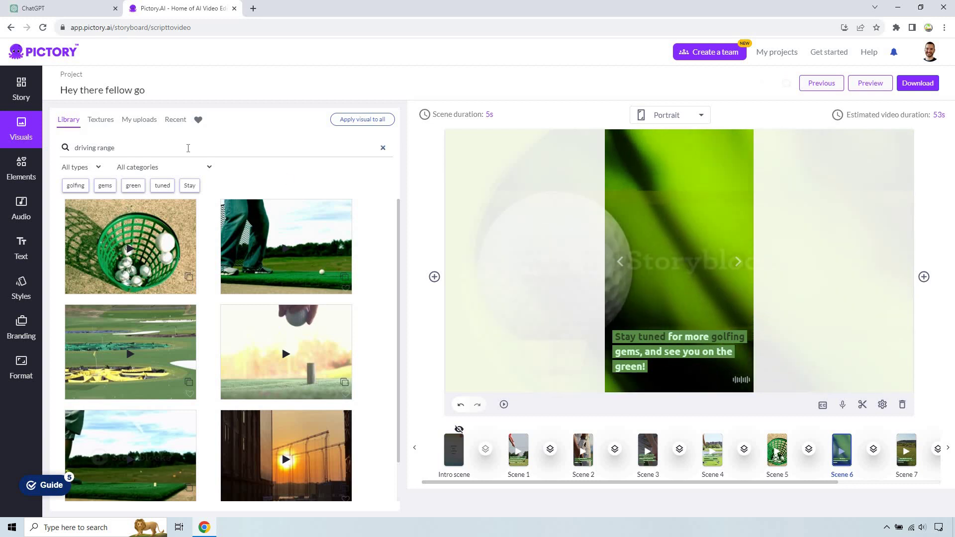
pyautogui.doubleClick(188, 148)
pyautogui.hotkey('ctrl', 'a')
pyautogui.write('golf')
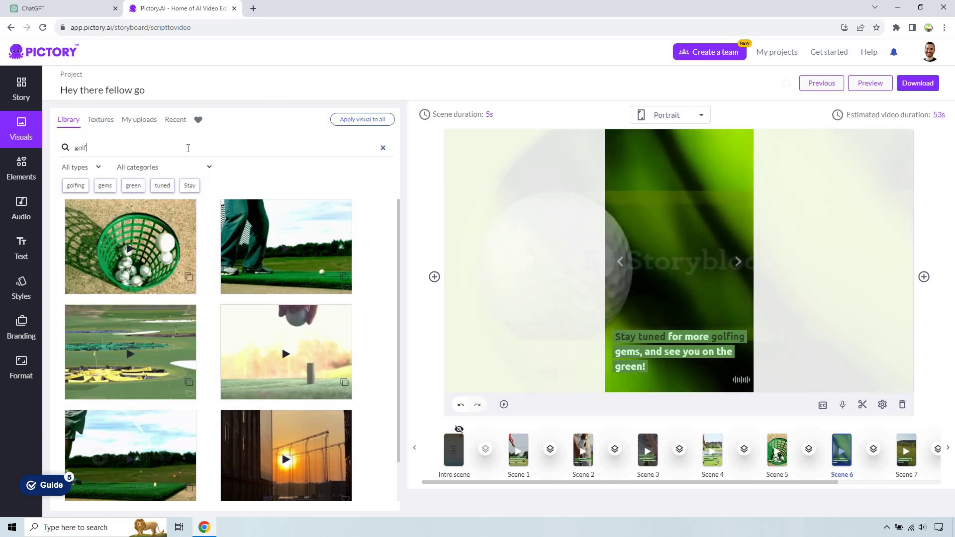
pyautogui.press('Return')
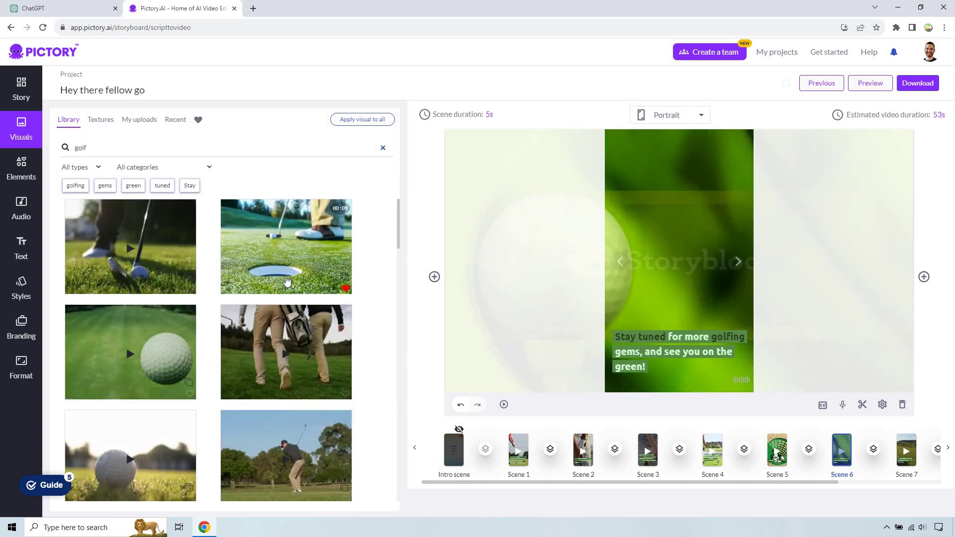
pyautogui.scroll(-5, 287, 273)
pyautogui.scroll(-2, 287, 272)
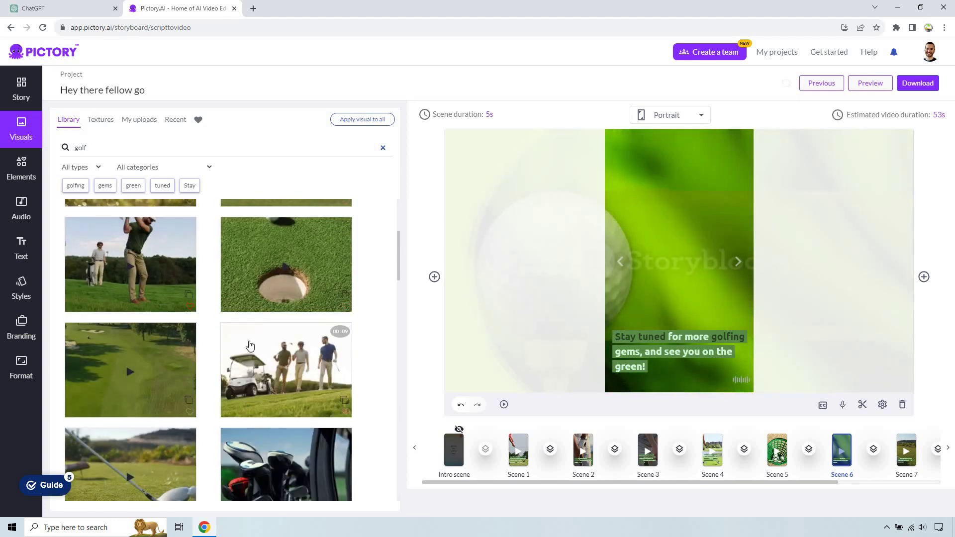
pyautogui.click(250, 345)
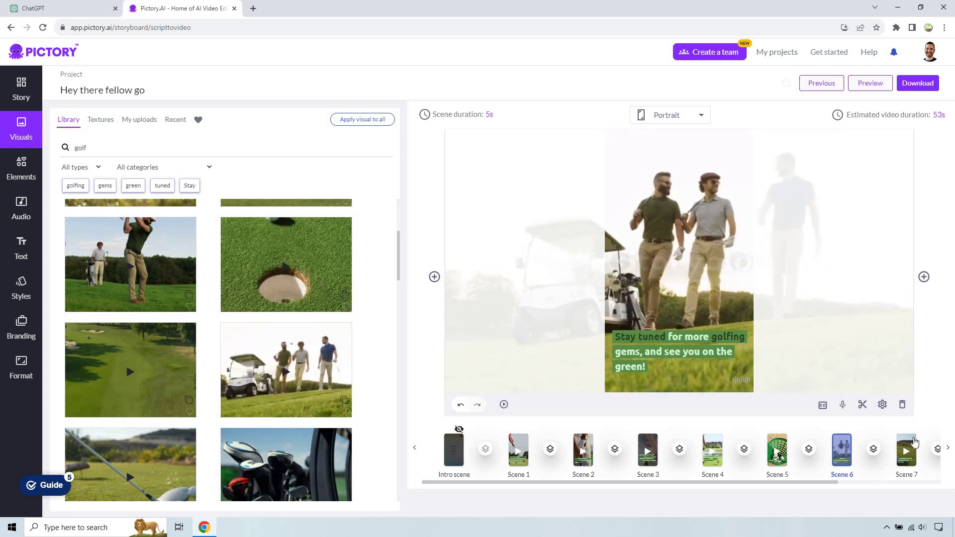
# Refine the search to 'golf course' and put the palm-lined course clip on Scene 8.
pyautogui.click(908, 446)
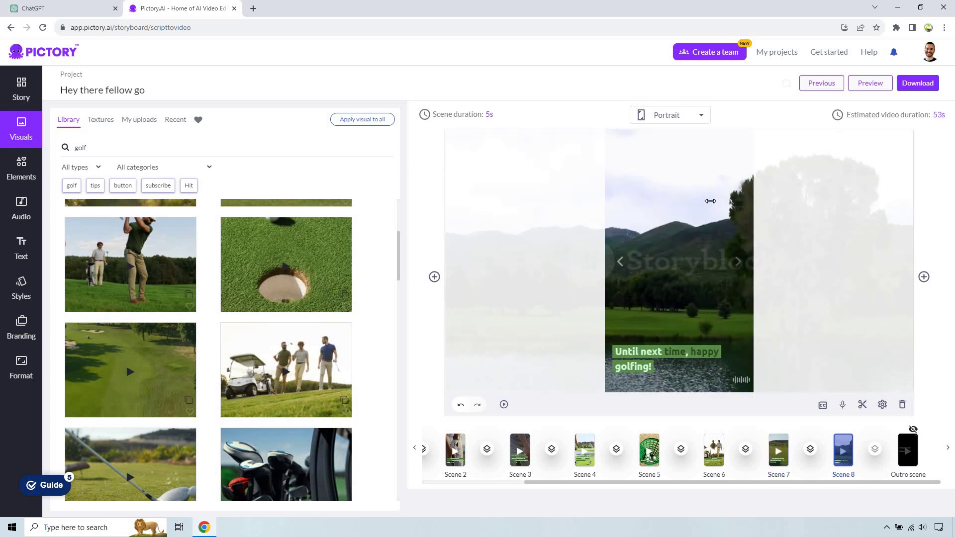
pyautogui.click(185, 152)
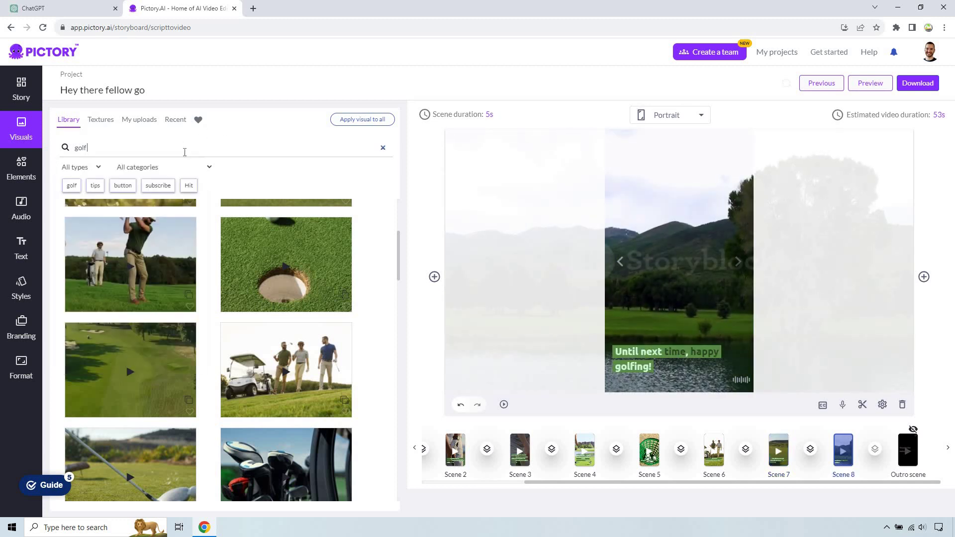
pyautogui.write(' course')
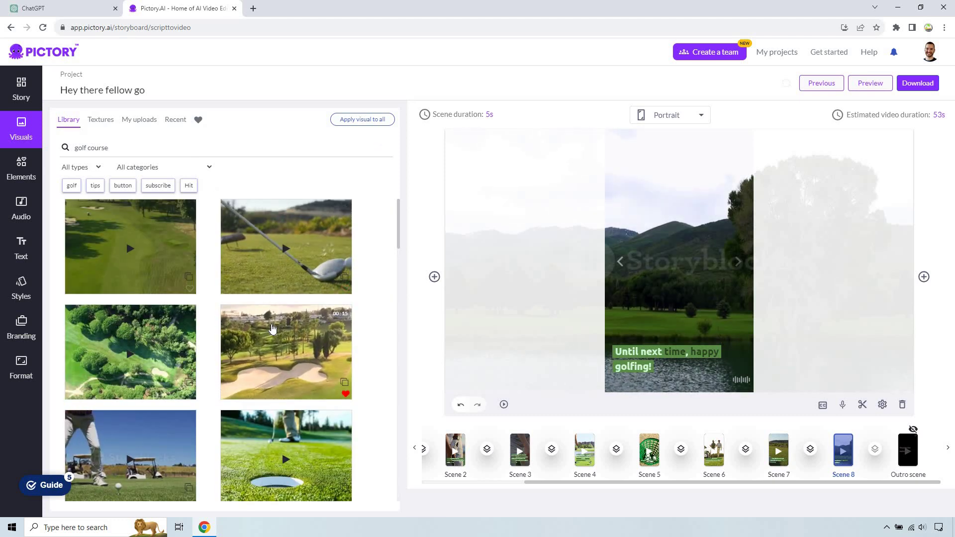
pyautogui.click(272, 328)
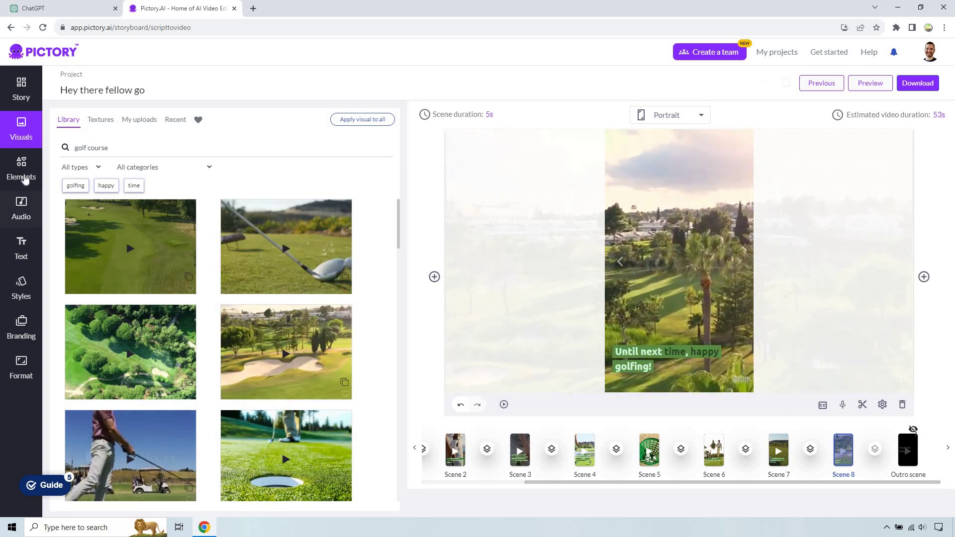
# Add the orange hello sticker from Elements > Stickers to Scene 8, remove it, then open Audio.
pyautogui.click(25, 179)
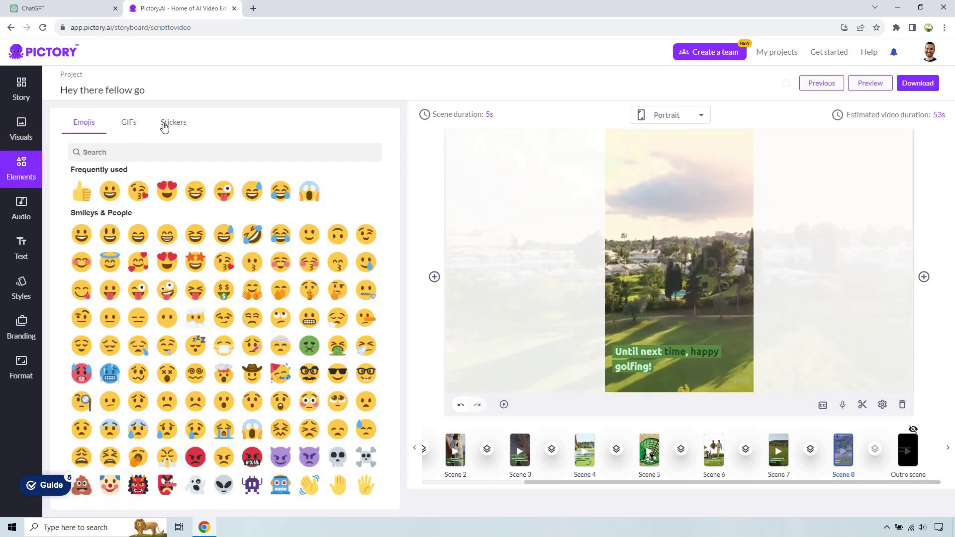
pyautogui.click(129, 122)
pyautogui.click(164, 127)
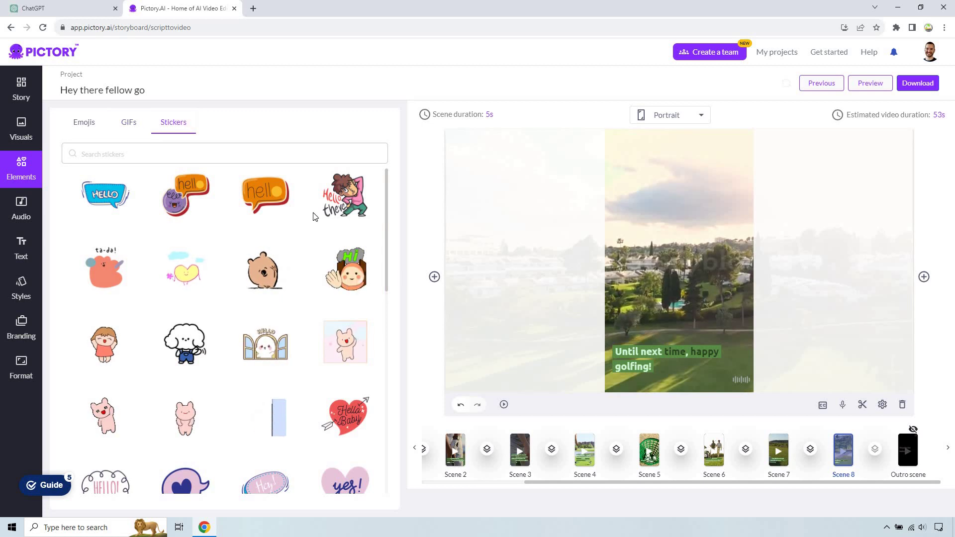
pyautogui.click(265, 193)
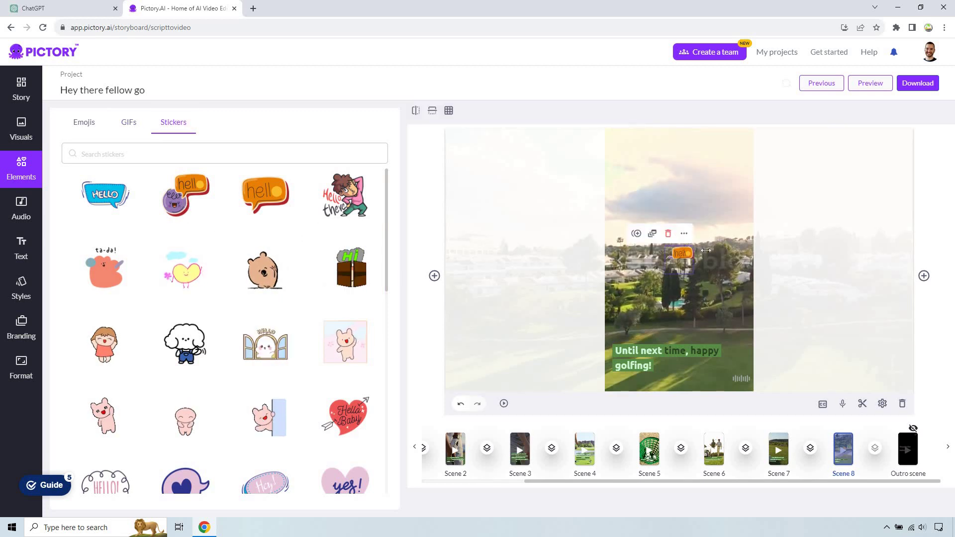
pyautogui.click(668, 234)
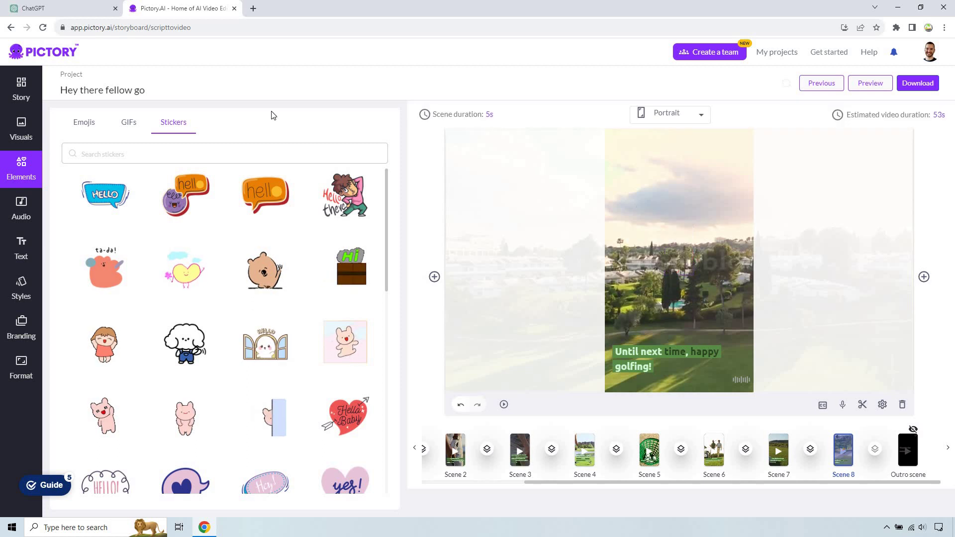
pyautogui.click(21, 206)
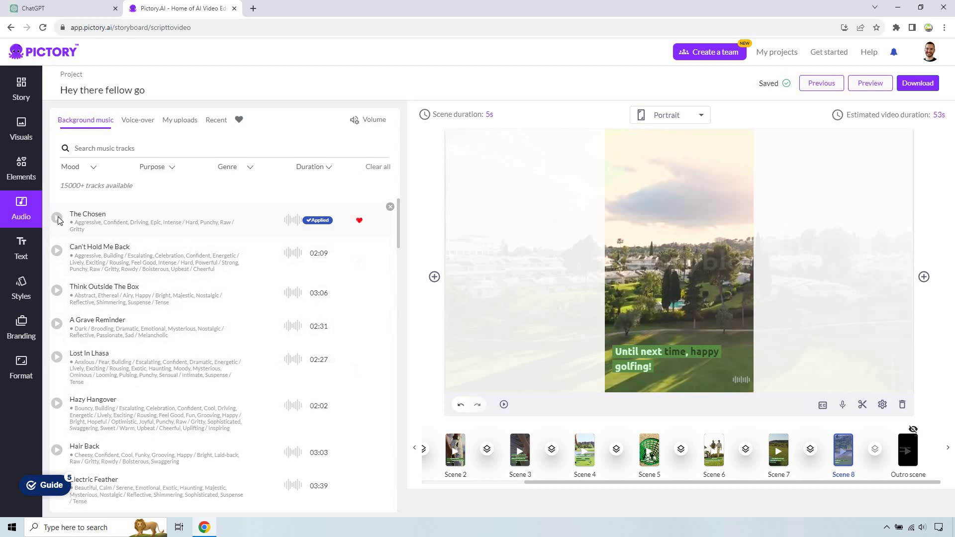
# Remove 'The Chosen' music, pick the Aiden male AI voice, and rewind the scene strip.
pyautogui.click(390, 208)
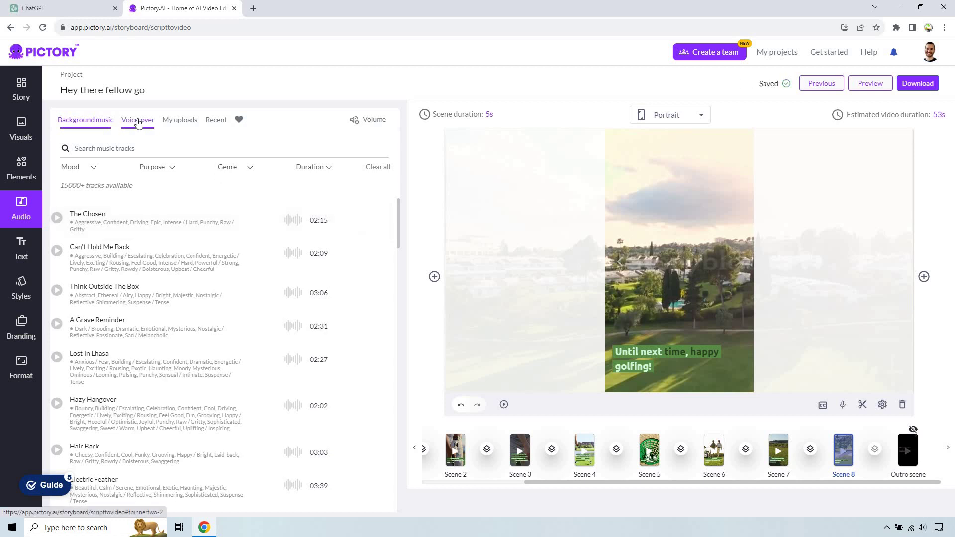
pyautogui.click(139, 121)
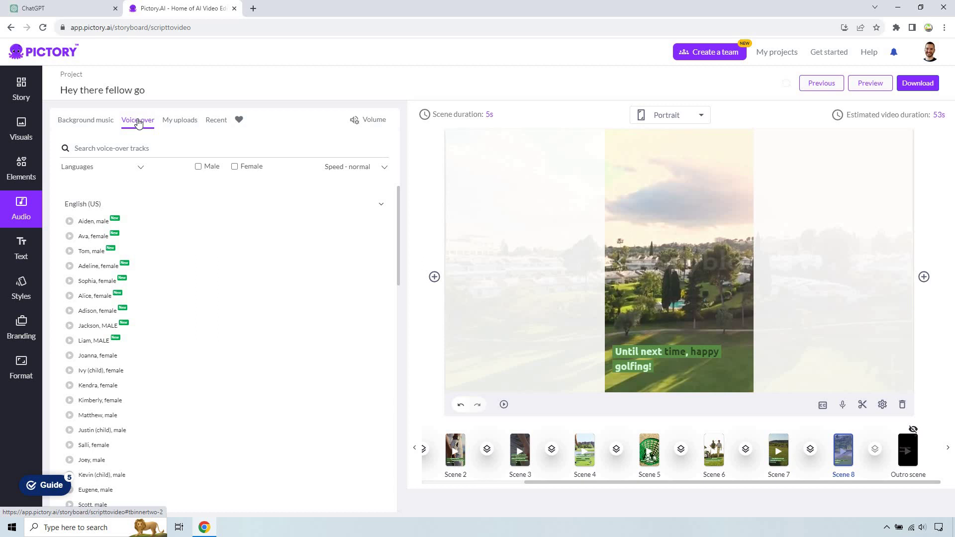
pyautogui.click(114, 222)
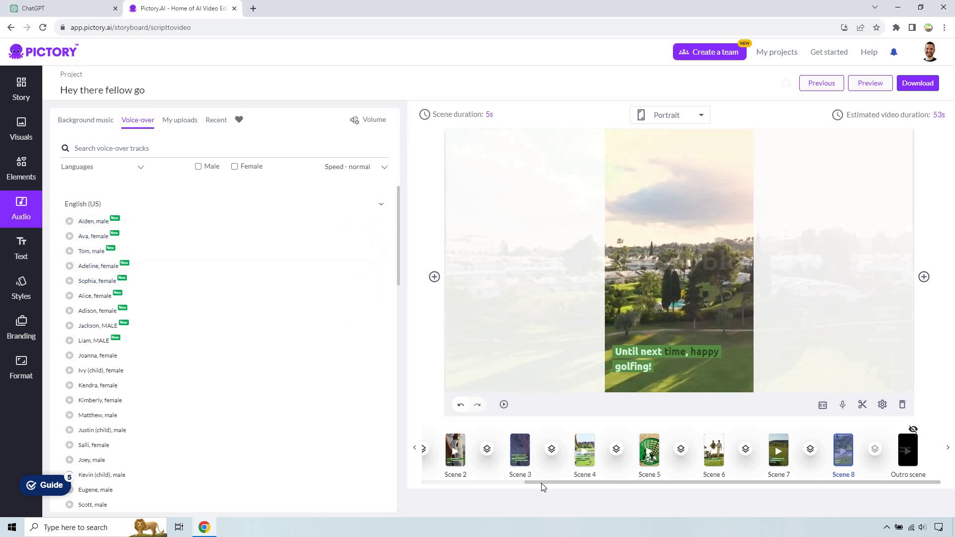
pyautogui.click(469, 483)
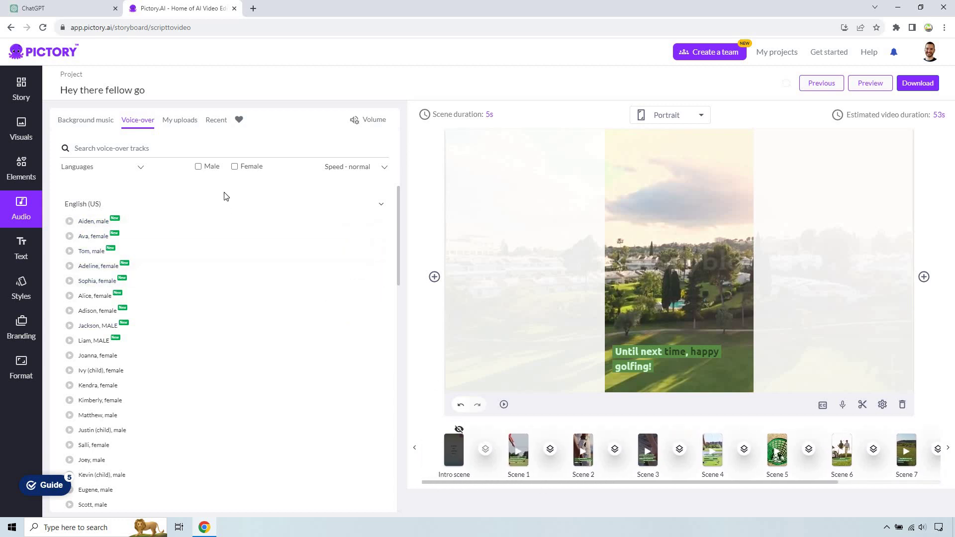
# Record your own voice-over for Scene 1 and apply it.
pyautogui.click(520, 440)
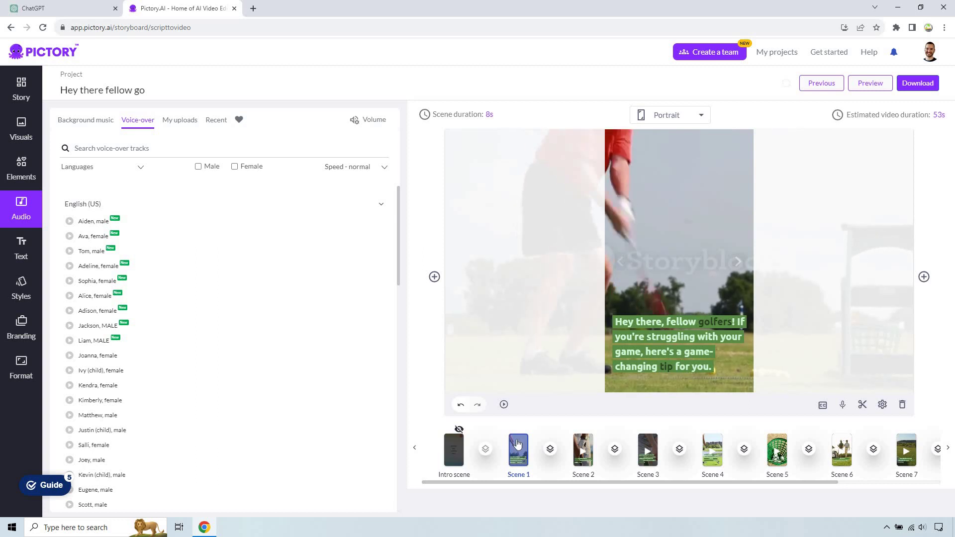
pyautogui.click(843, 405)
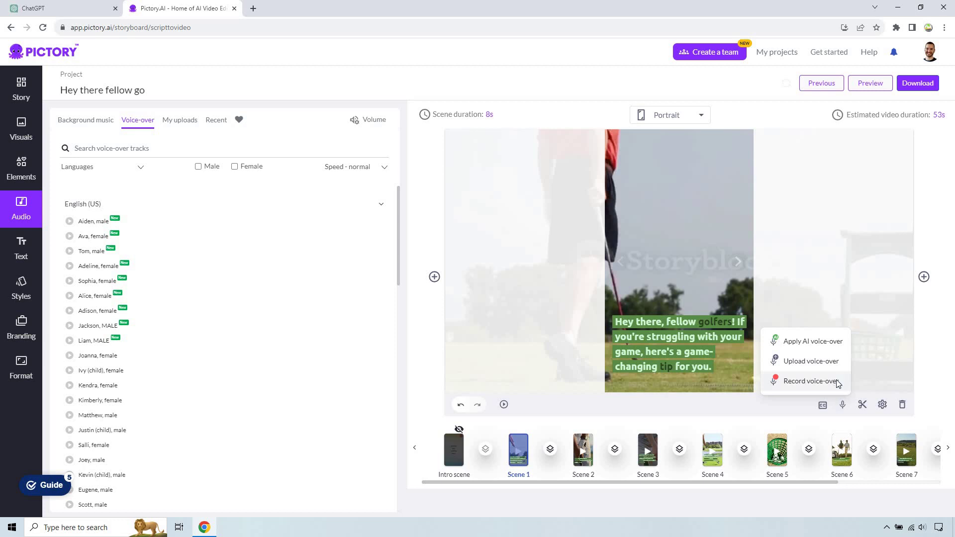
pyautogui.click(811, 381)
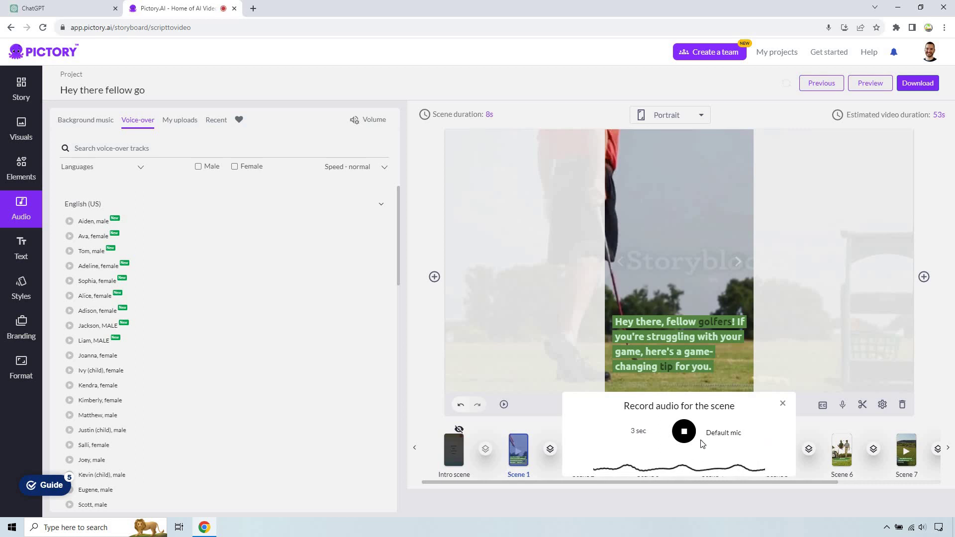
pyautogui.click(684, 431)
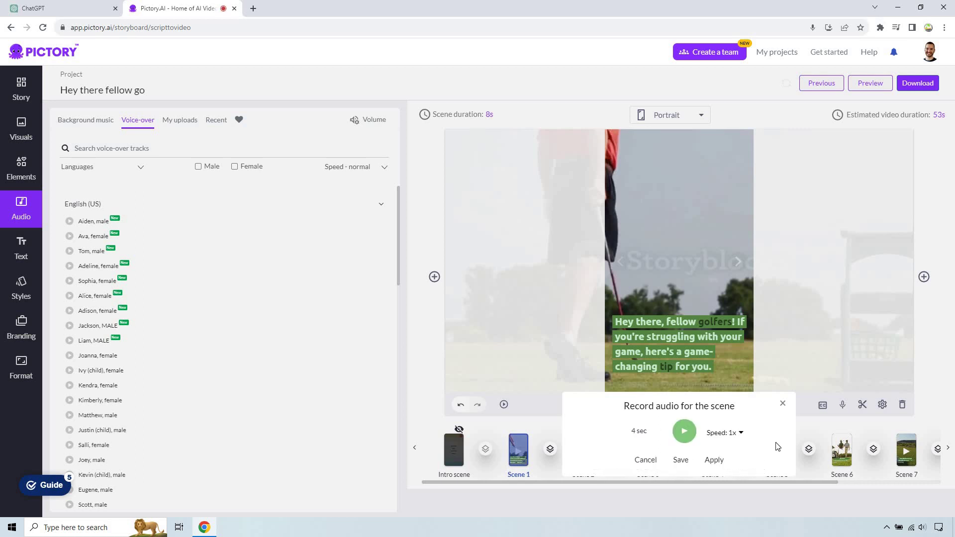
pyautogui.click(722, 461)
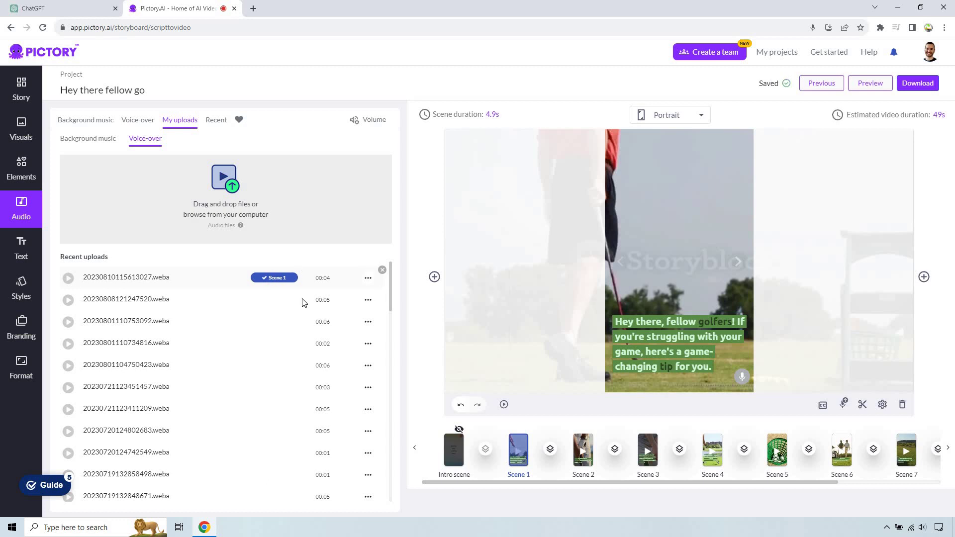
# Record your own voice-over for Scene 2 and apply it.
pyautogui.click(588, 438)
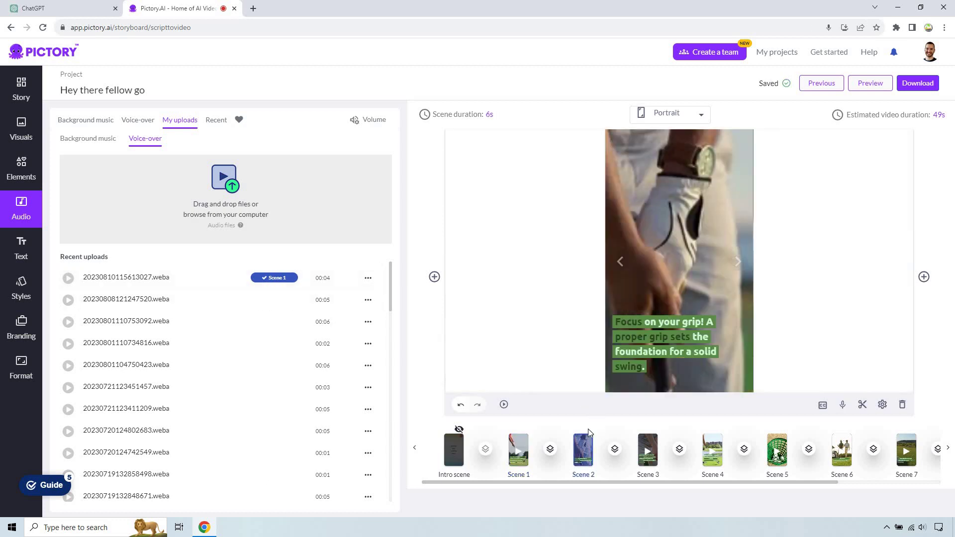
pyautogui.click(844, 405)
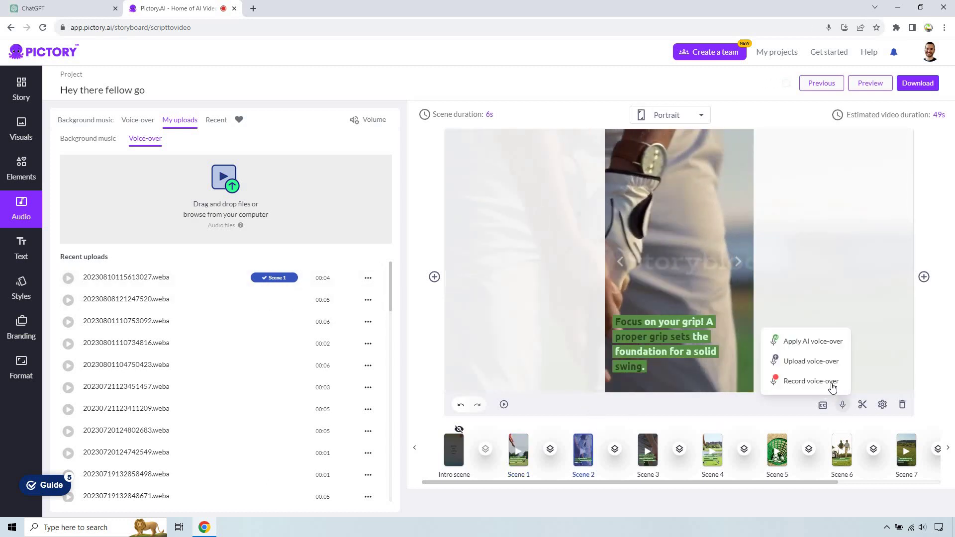
pyautogui.click(809, 381)
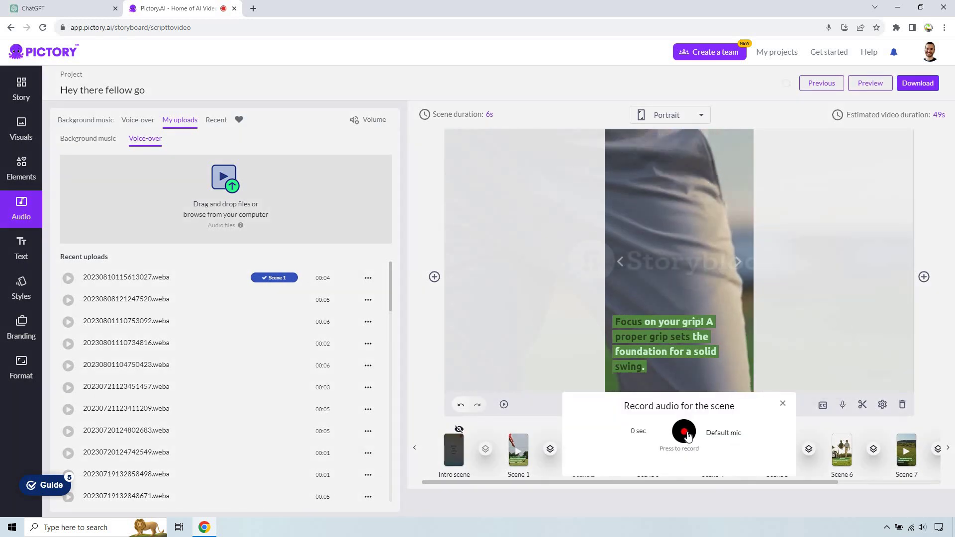
pyautogui.click(684, 431)
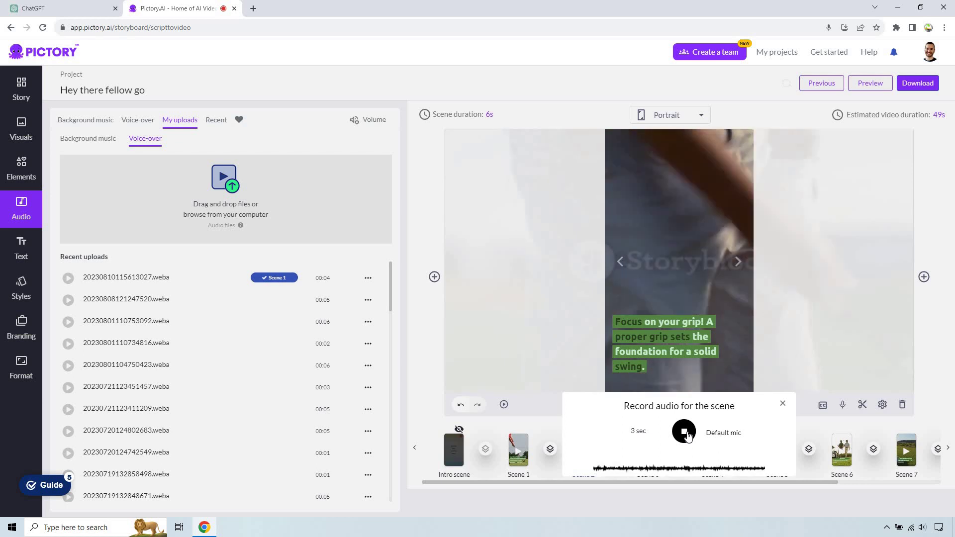
pyautogui.click(684, 432)
pyautogui.click(715, 461)
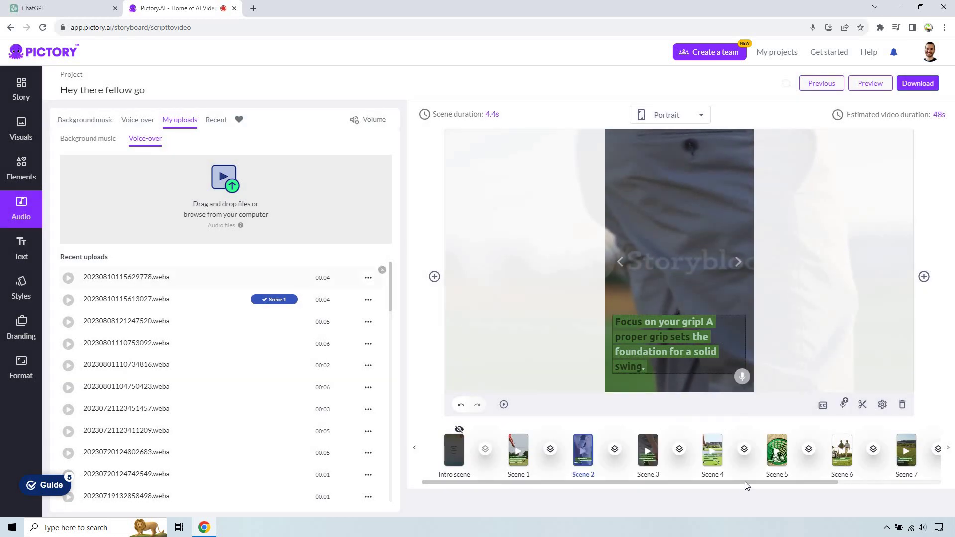
# Scroll the scene strip, then browse the AI voice list and background music tracks.
pyautogui.moveTo(766, 482); pyautogui.dragTo(867, 490)
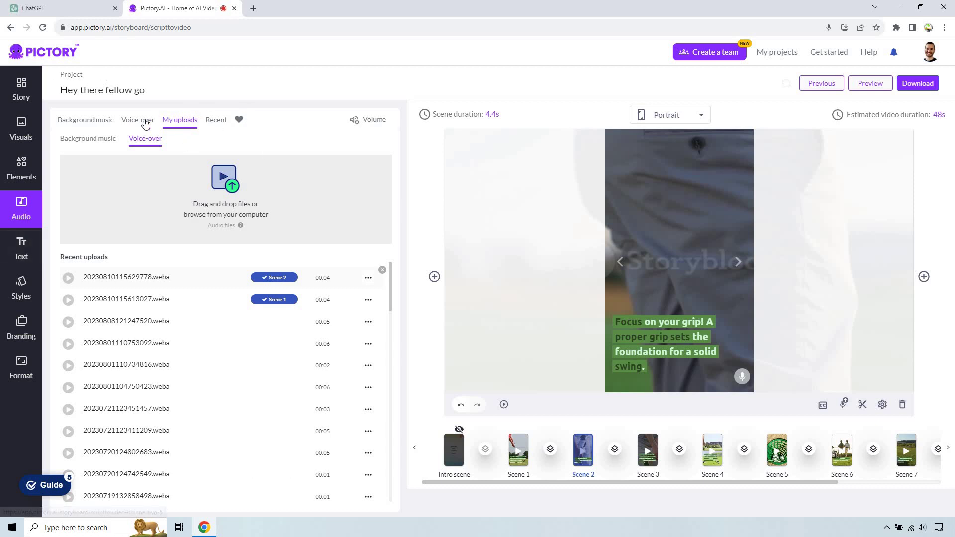
pyautogui.click(145, 122)
pyautogui.click(85, 120)
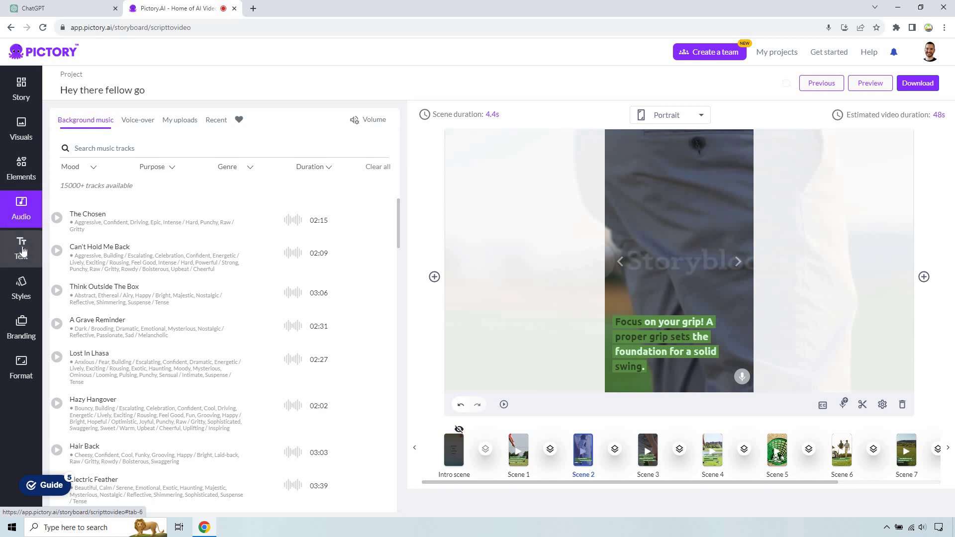
# Add a trial heading to Scene 2, delete it, and show the Orbit template styles.
pyautogui.click(22, 250)
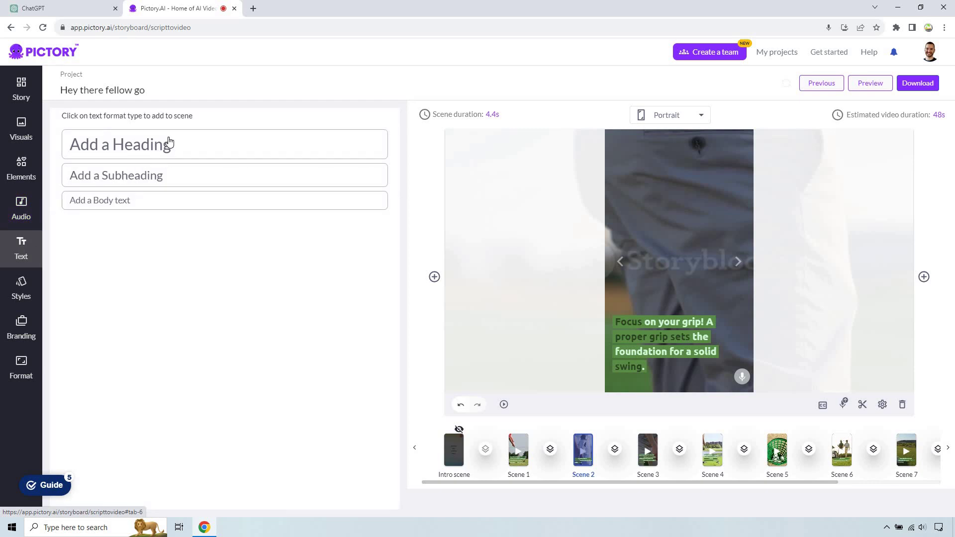
pyautogui.click(203, 151)
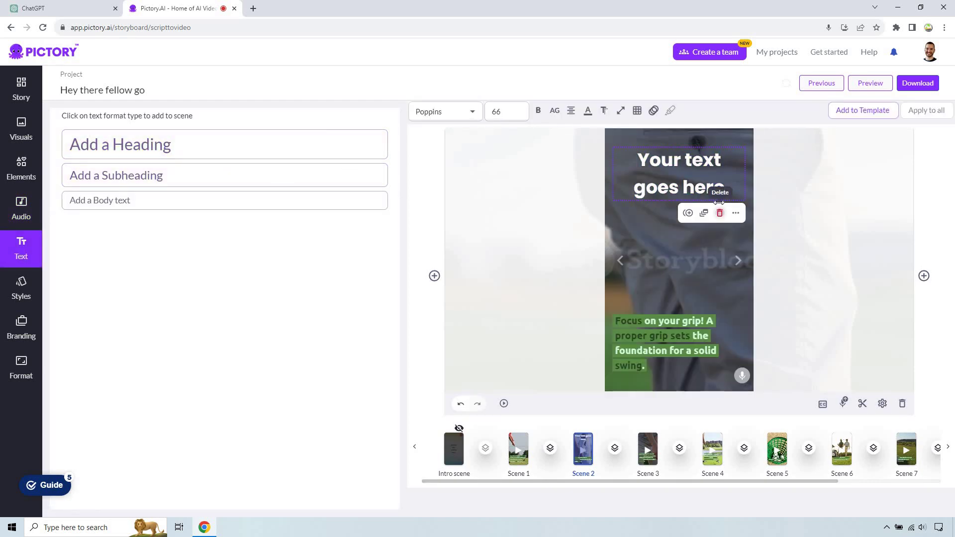
pyautogui.click(719, 212)
pyautogui.click(20, 290)
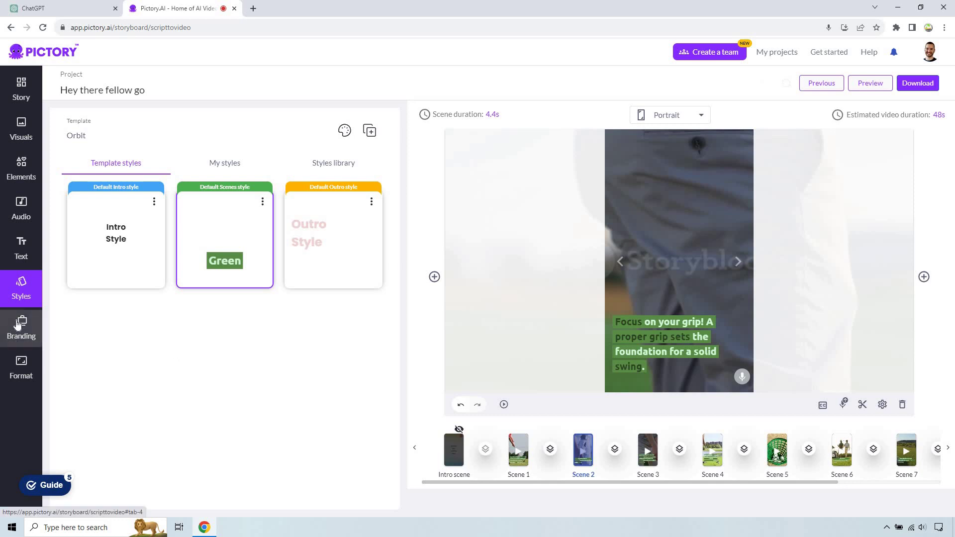
# Review Scene branding options, then show the 1080p, 9:16 portrait format settings.
pyautogui.click(18, 324)
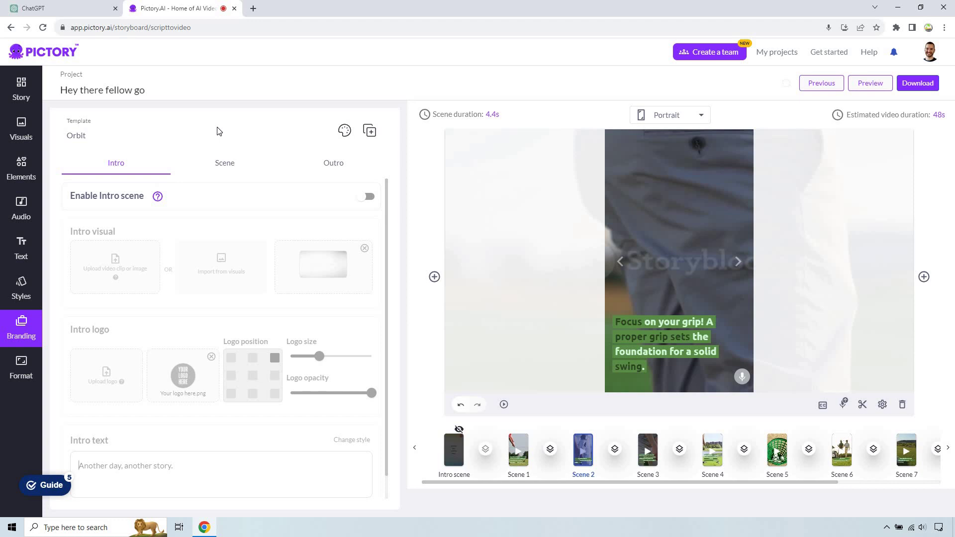
pyautogui.click(236, 166)
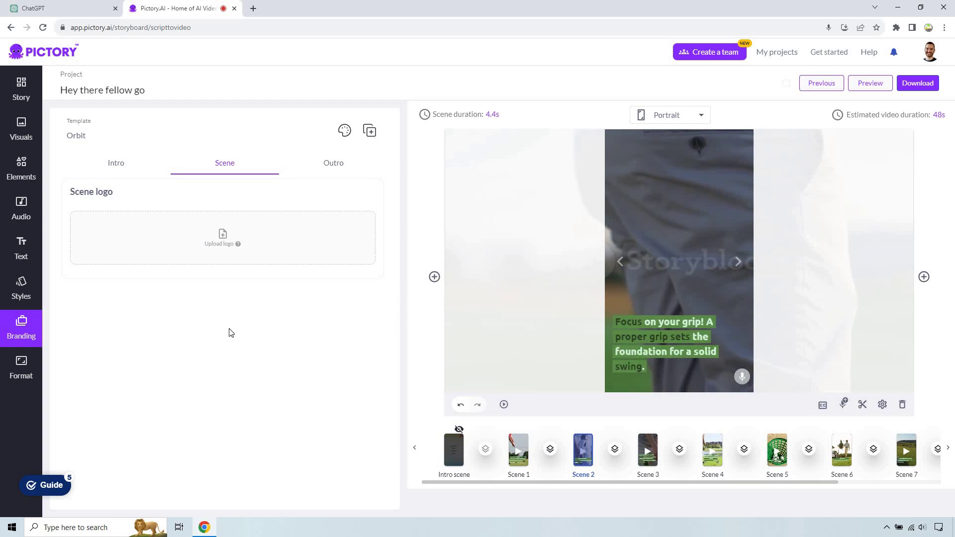
pyautogui.click(20, 368)
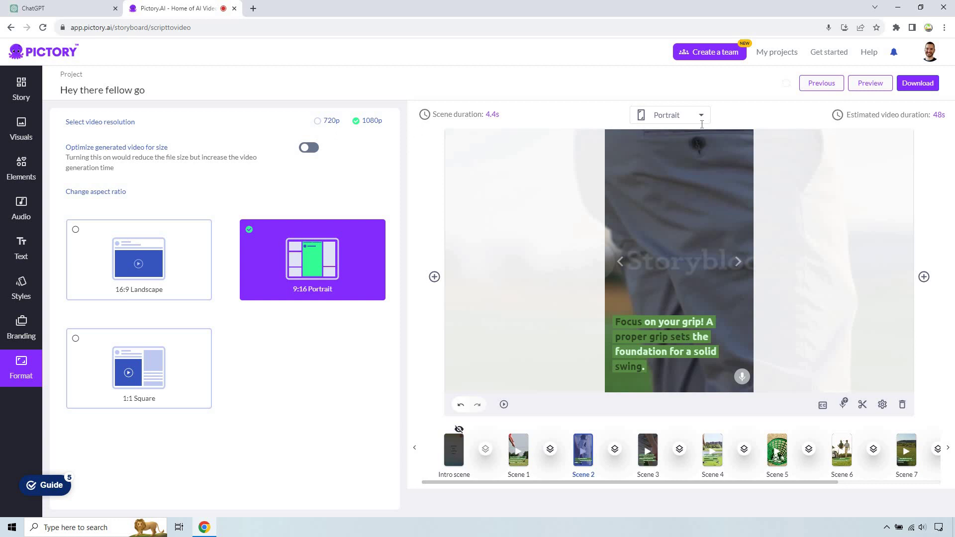
# Check the Download options, reselect Scene 1, and check the Windows speaker volume.
pyautogui.click(930, 85)
pyautogui.click(520, 449)
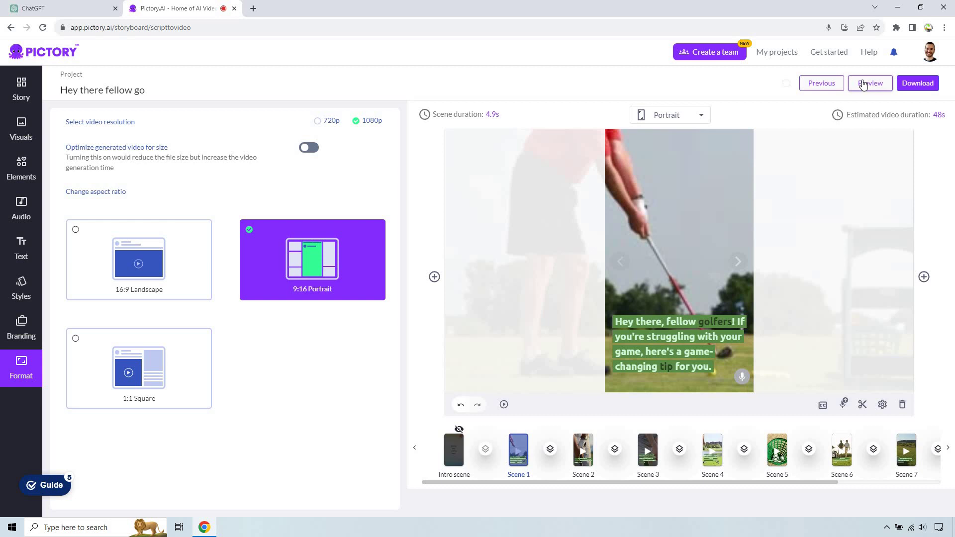
pyautogui.click(923, 527)
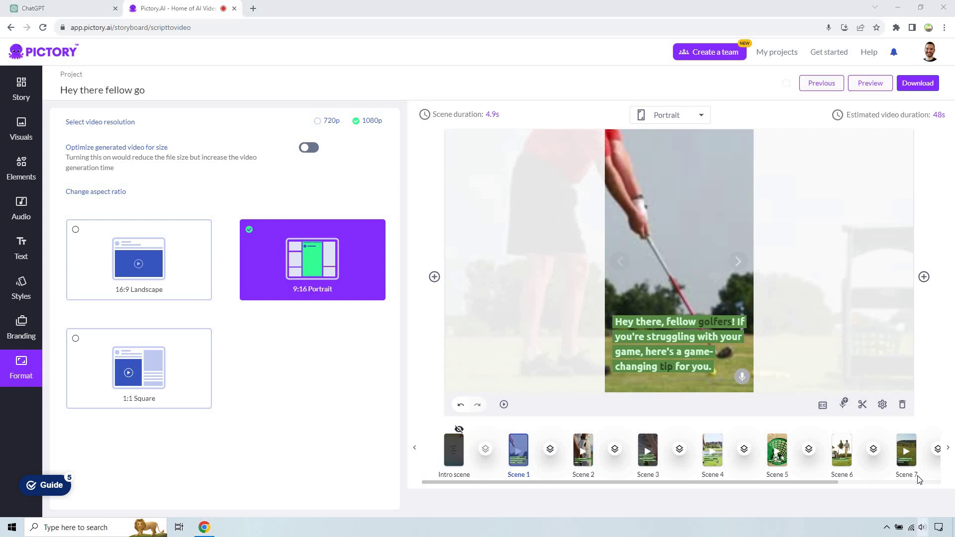
pyautogui.click(723, 504)
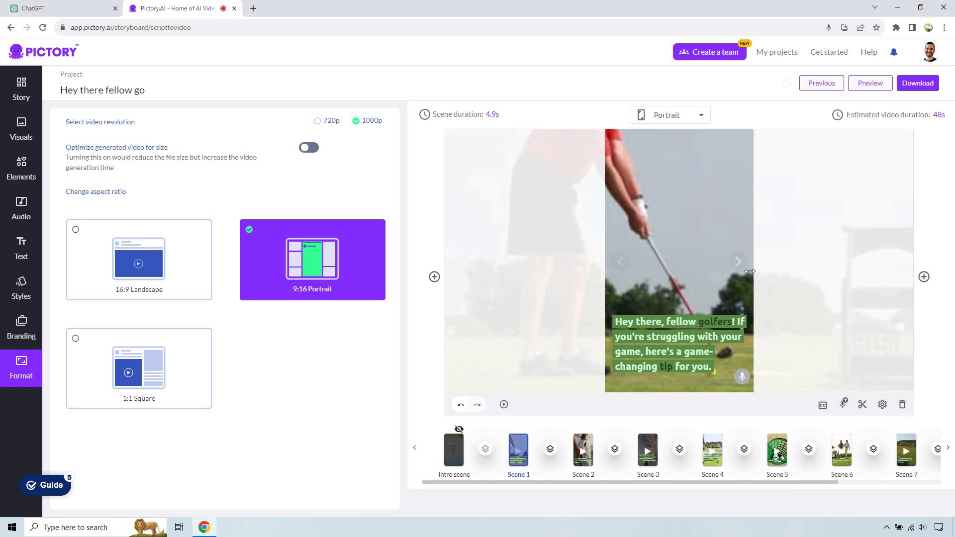
pyautogui.click(865, 85)
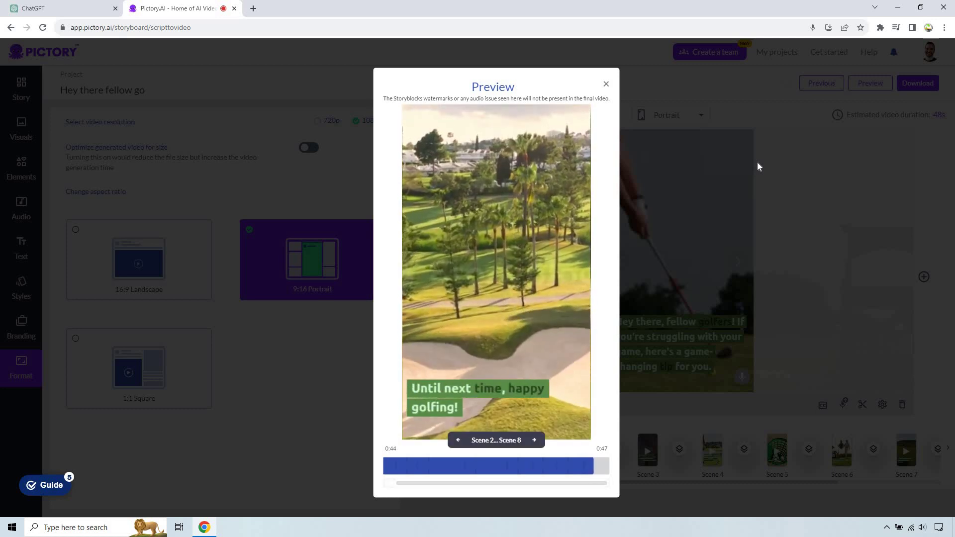
pyautogui.click(606, 84)
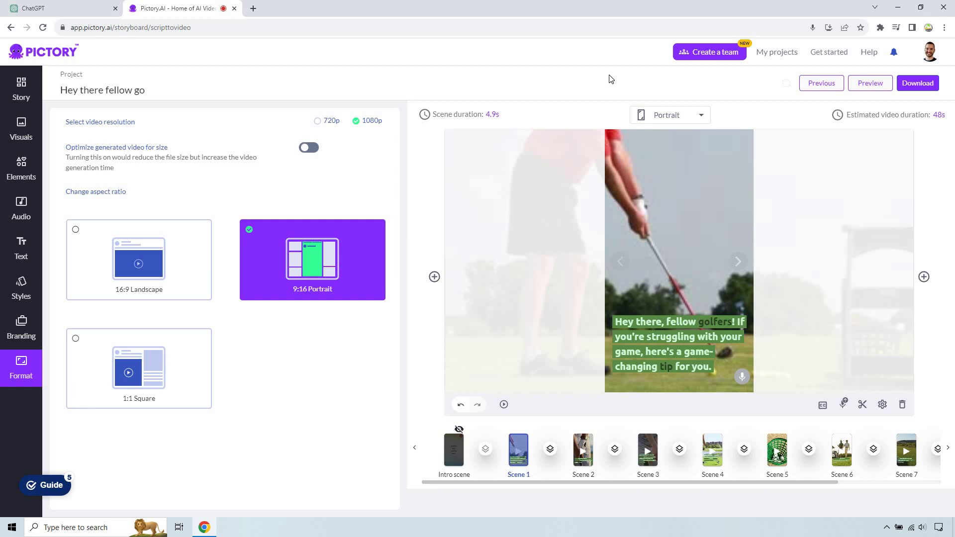
# Try the golf-cart clip, then set the striped-shirt golfer swing clip as Scene 1's background.
pyautogui.click(27, 130)
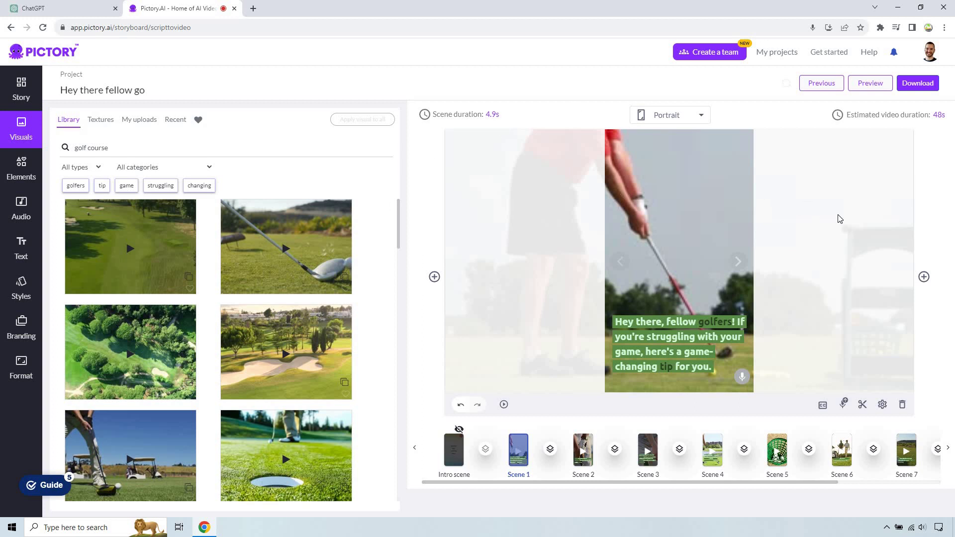
pyautogui.moveTo(130, 455)
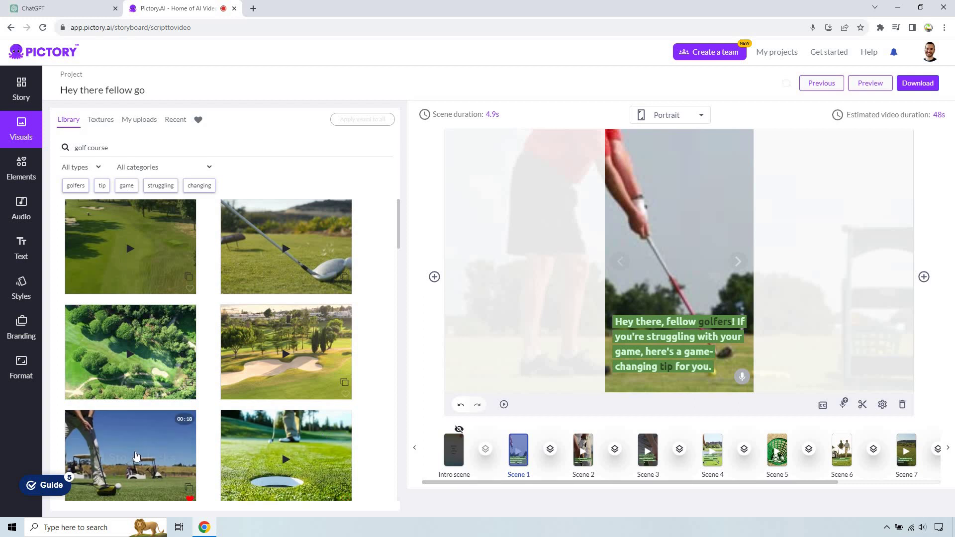
pyautogui.click(138, 454)
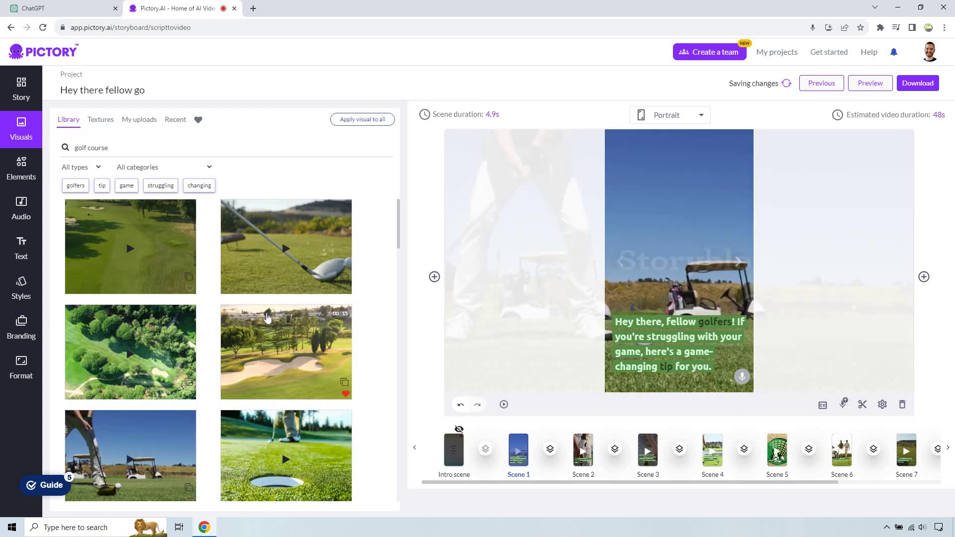
pyautogui.scroll(-5, 323, 323)
pyautogui.moveTo(131, 315)
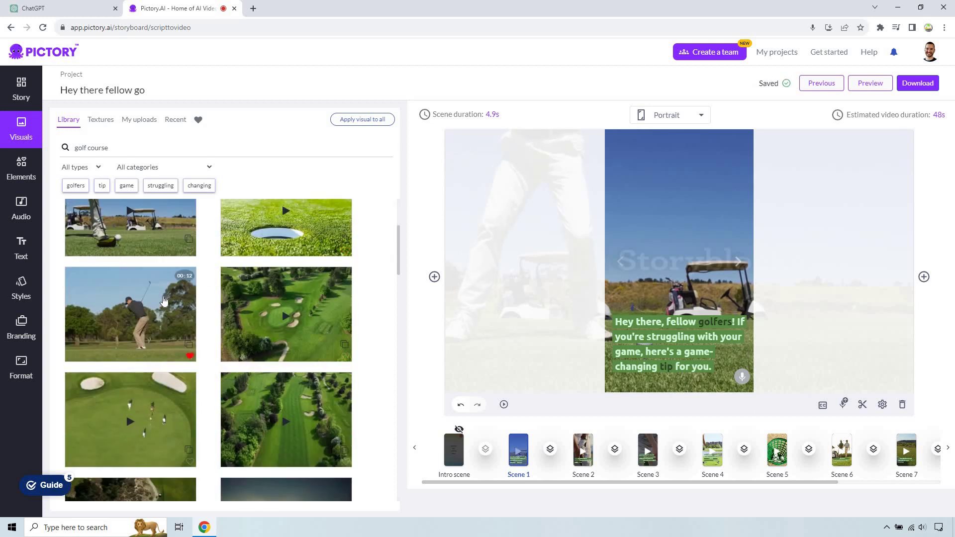
pyautogui.click(164, 301)
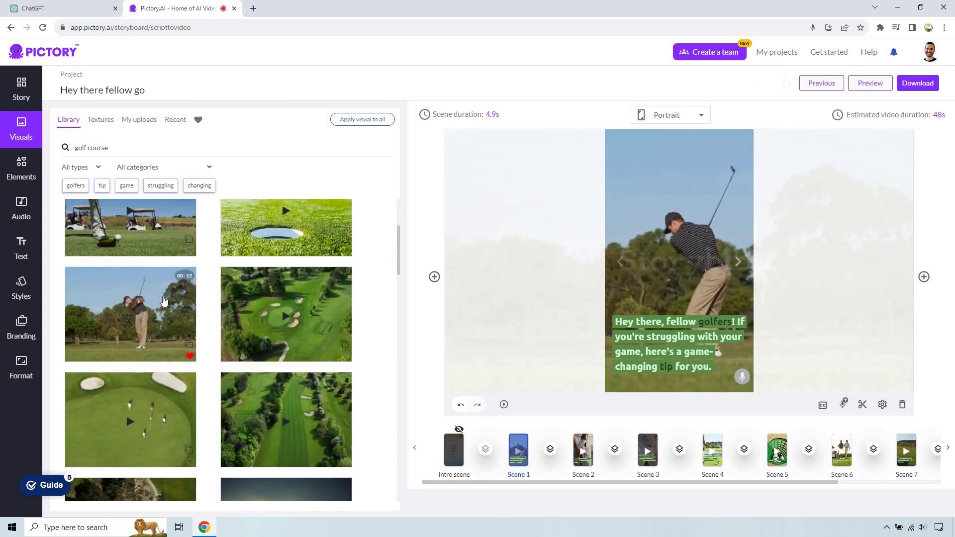
pyautogui.scroll(5, 164, 300)
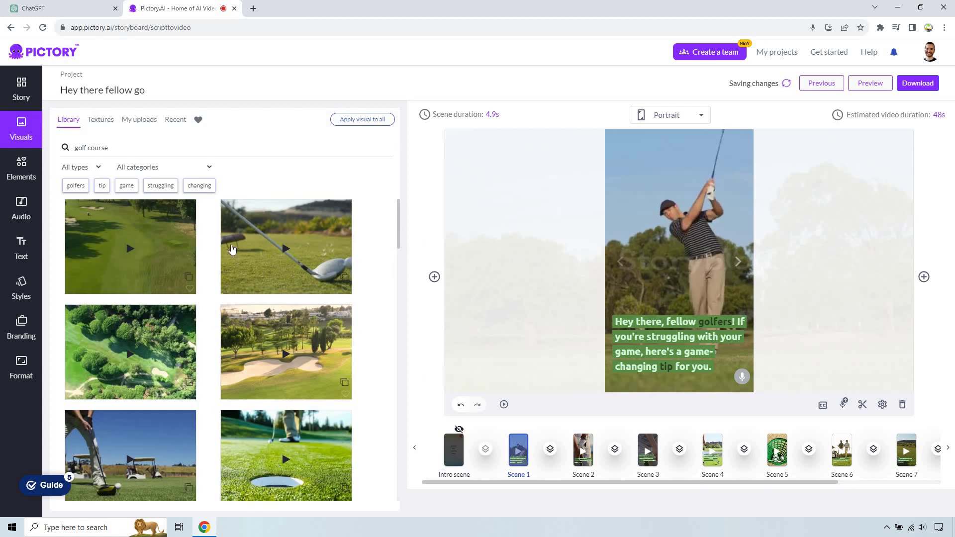